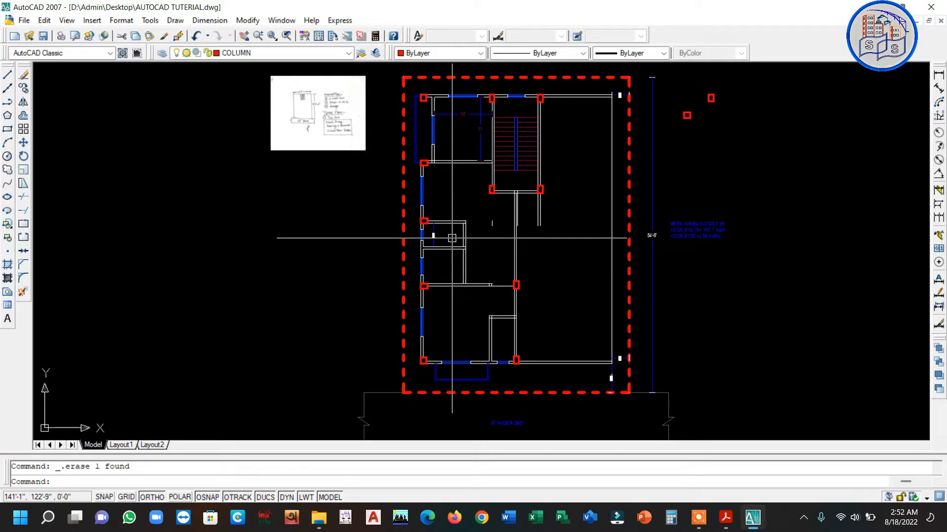
Try to delete the vertical dimension inside the upper-left room of the floor plan.
left_click(478, 140)
key("Delete")
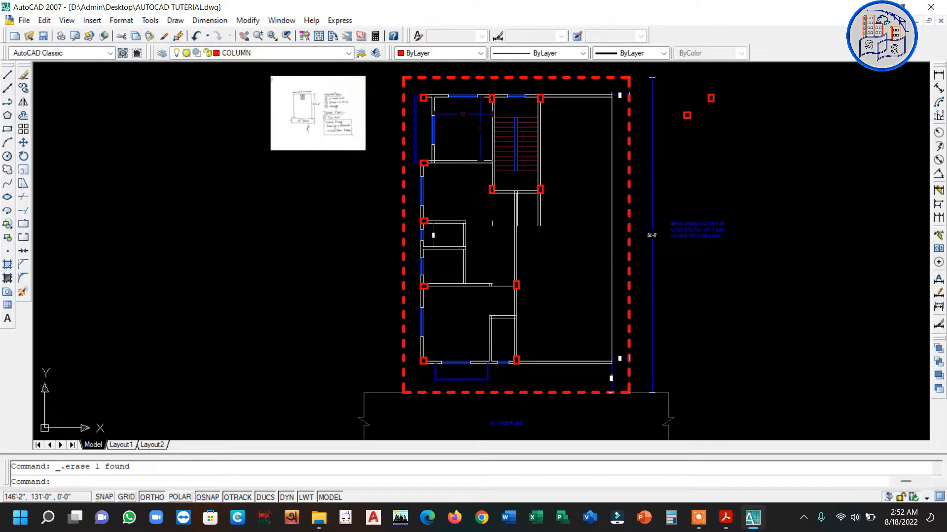
Examine the door symbols beside the finished sample floor plan.
scroll(562, 253, "down", 2)
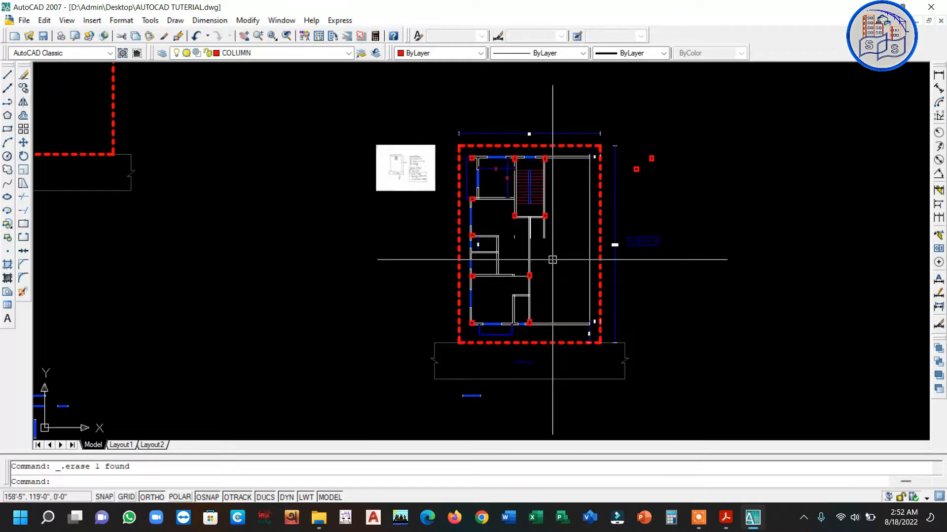
middle_click_drag(443, 292, 503, 246)
scroll(507, 247, "down", 2)
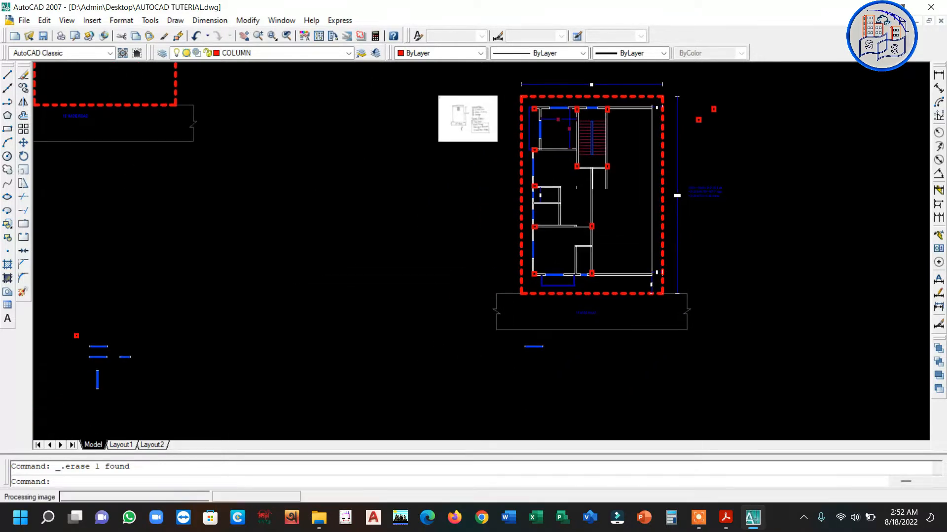
middle_click_drag(445, 289, 520, 212)
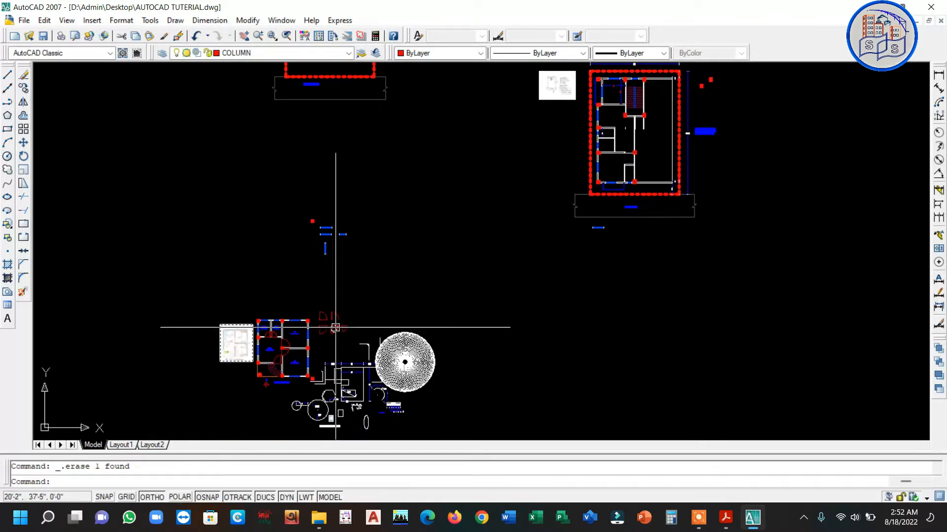
scroll(299, 353, "up", 7)
scroll(298, 353, "up", 3)
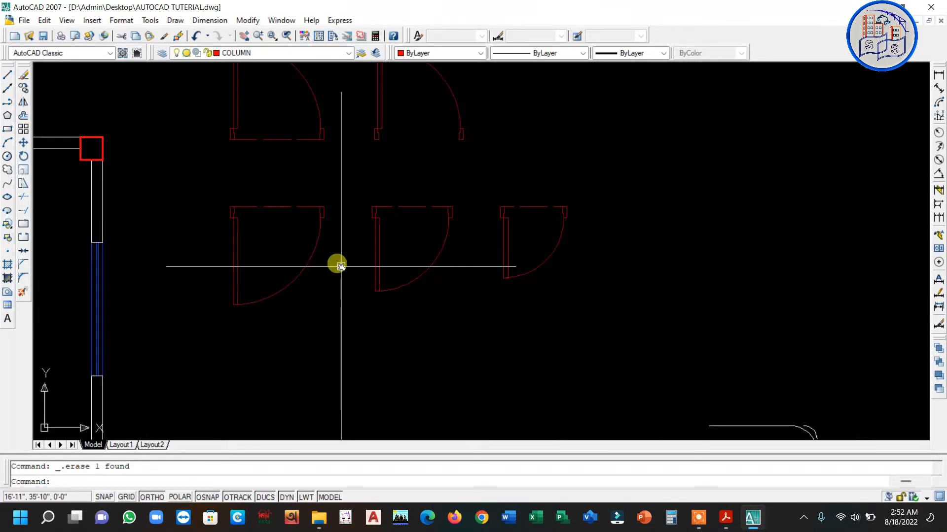
middle_click_drag(338, 264, 332, 327)
scroll(370, 220, "down", 2)
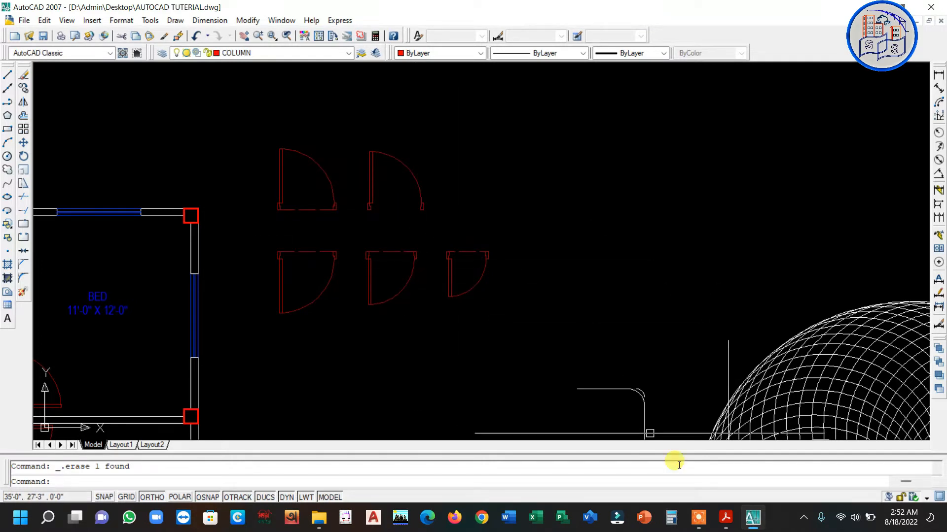
Switch to Adobe Acrobat and read the bedroom door and window sizes in the standard size sheet.
left_click(726, 517)
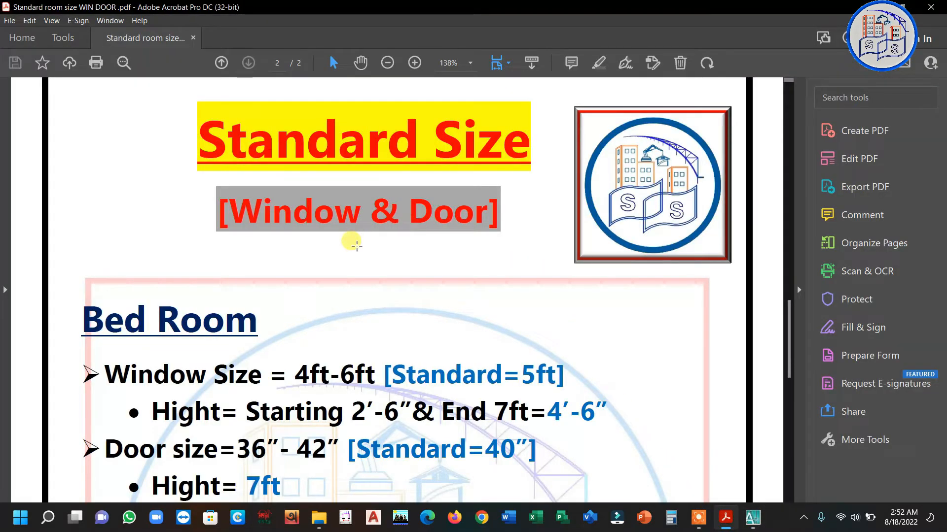
scroll(338, 240, "down", 3)
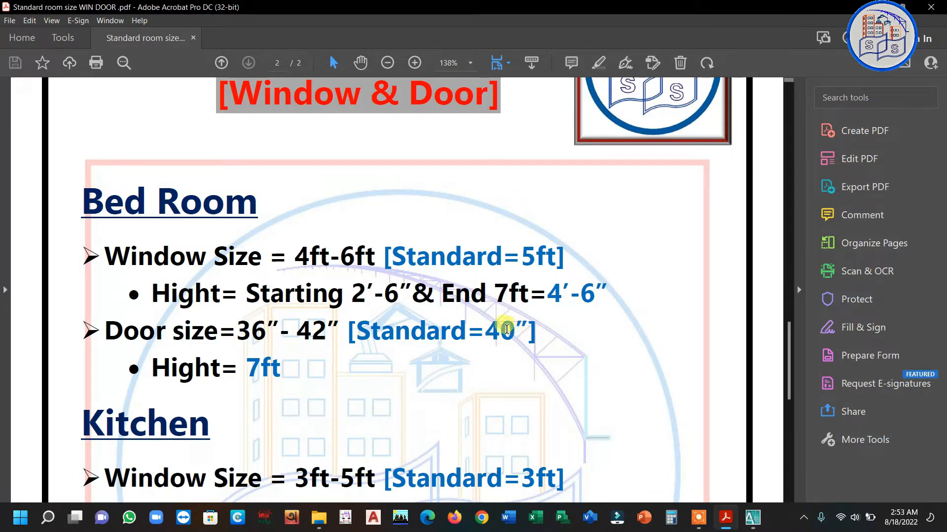
scroll(279, 362, "down", 1)
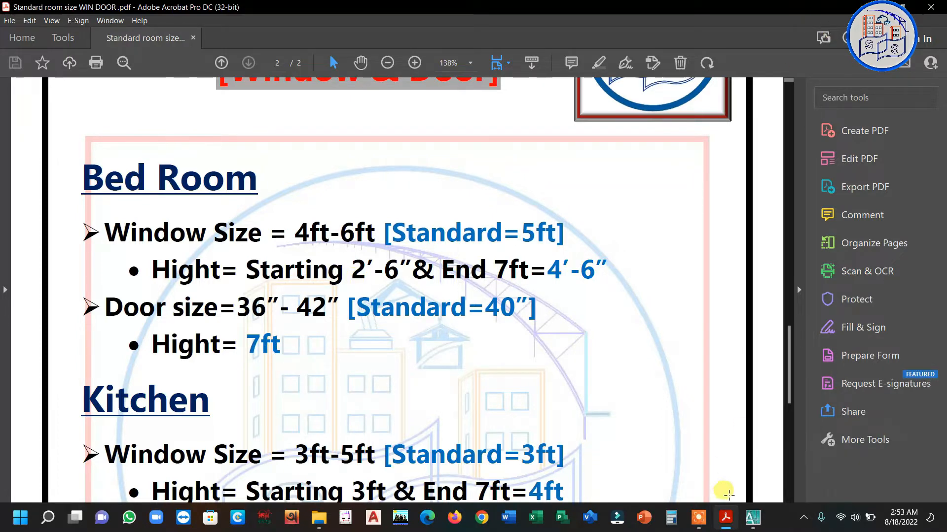
Switch back to AutoCAD and measure the opening width of the right-hand door in the upper row of door symbols.
left_click(753, 520)
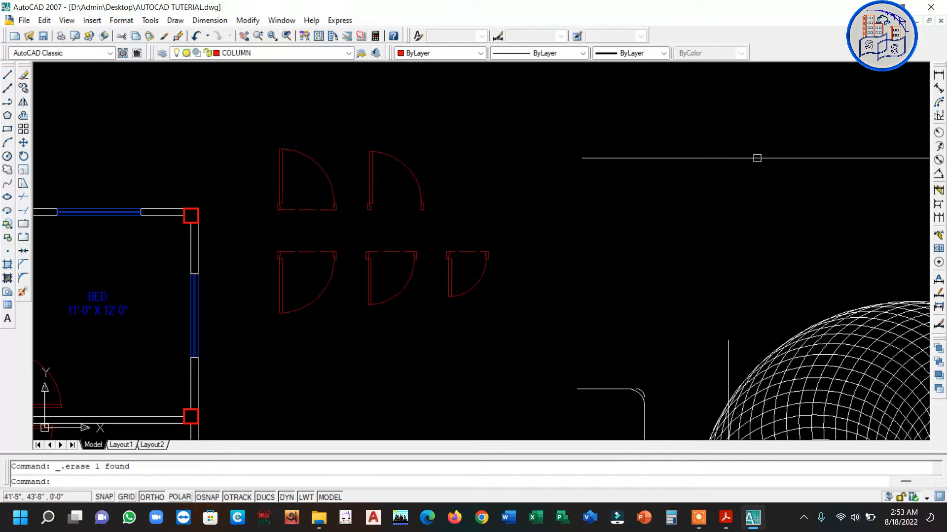
left_click(938, 76)
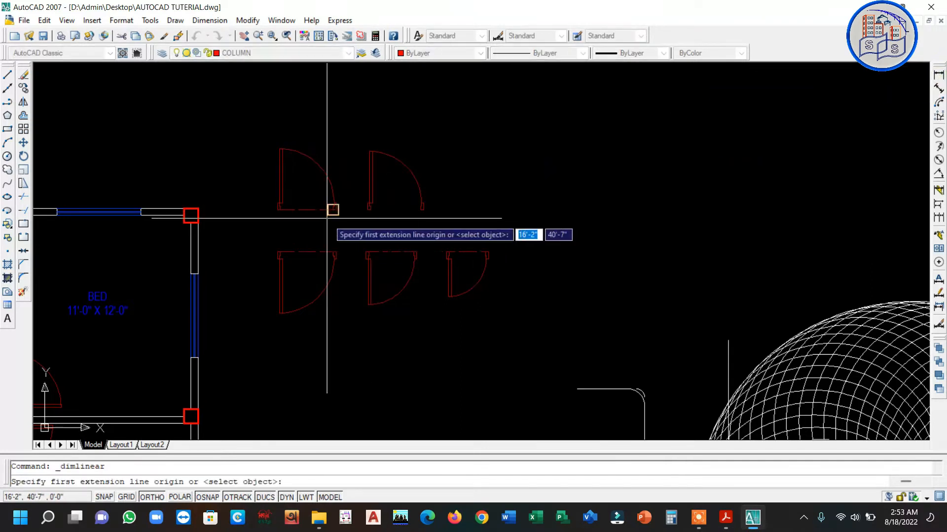
scroll(357, 220, "up", 3)
left_click(391, 186)
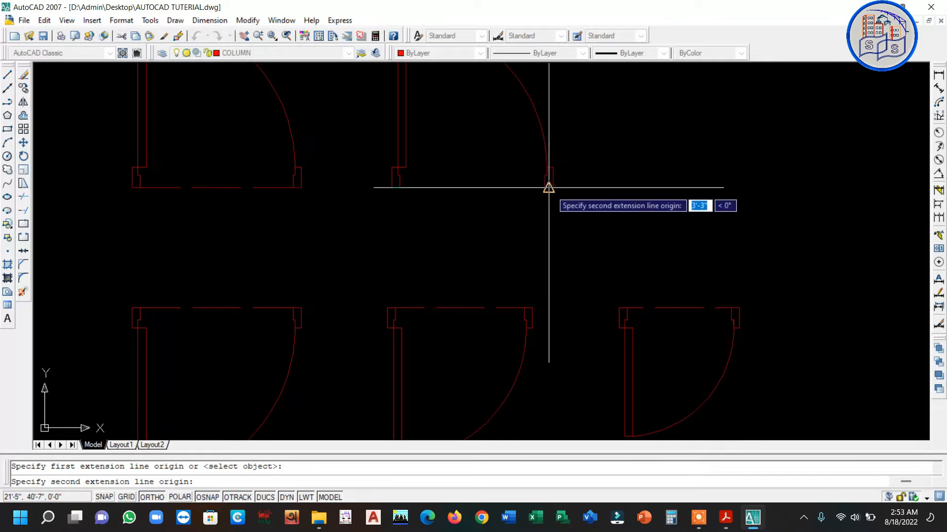
left_click(551, 188)
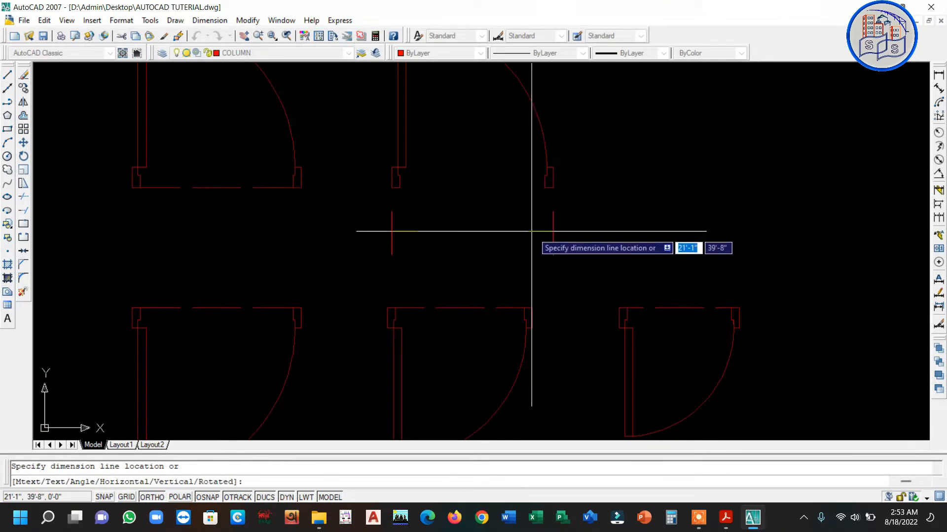
key("Escape")
scroll(517, 175, "down", 3)
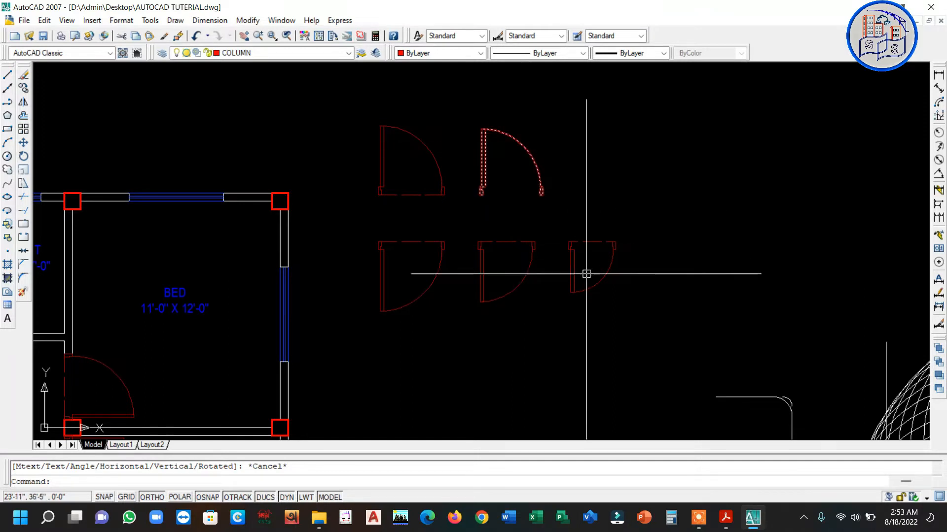
Copy all five door symbols, with Ortho off, to the empty area left of the floor plan being drawn.
left_click(627, 329)
left_click(359, 132)
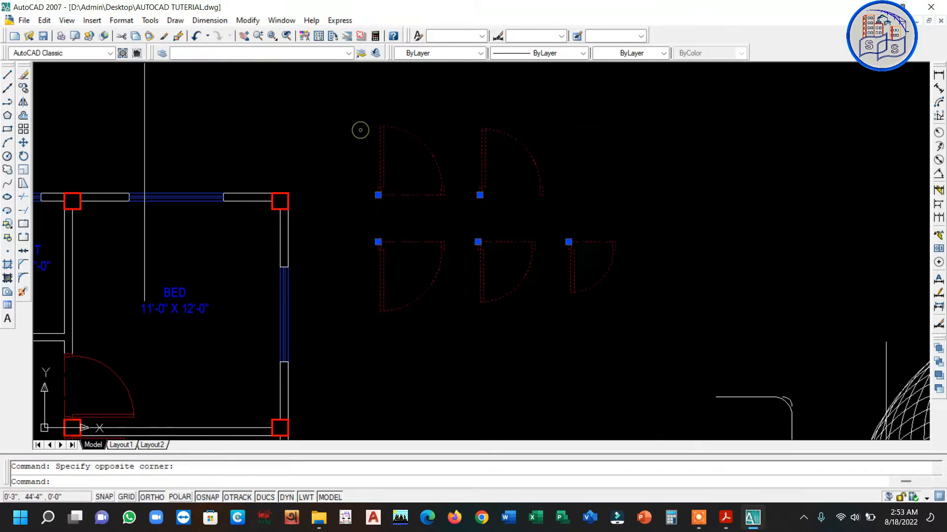
left_click(23, 88)
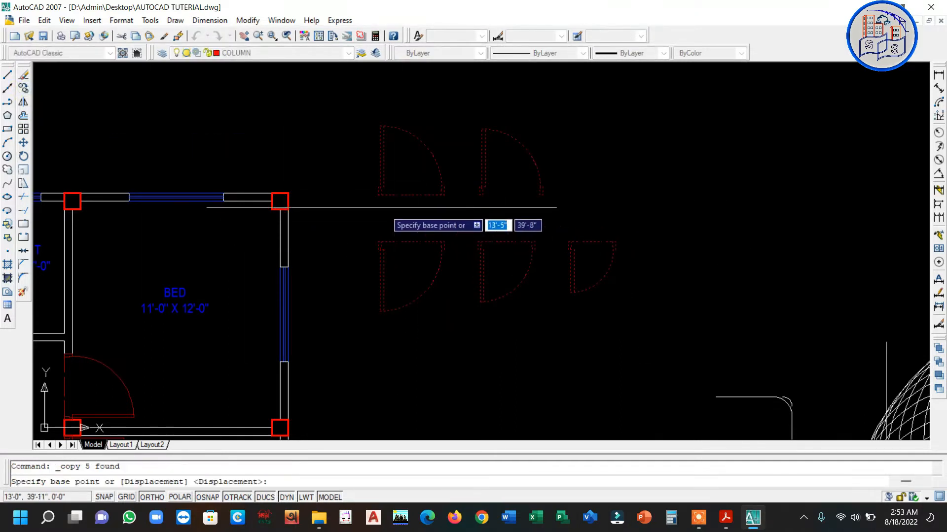
left_click(379, 195)
scroll(359, 307, "down", 7)
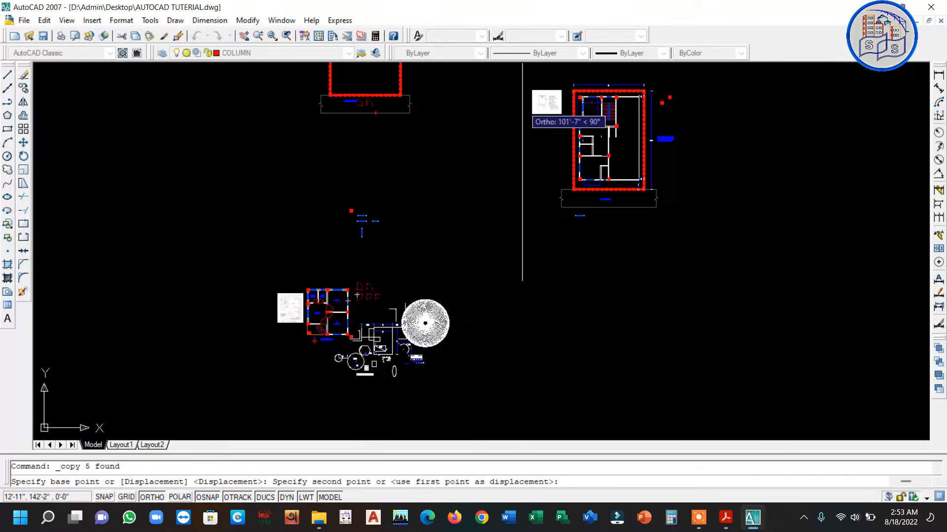
scroll(547, 118, "up", 5)
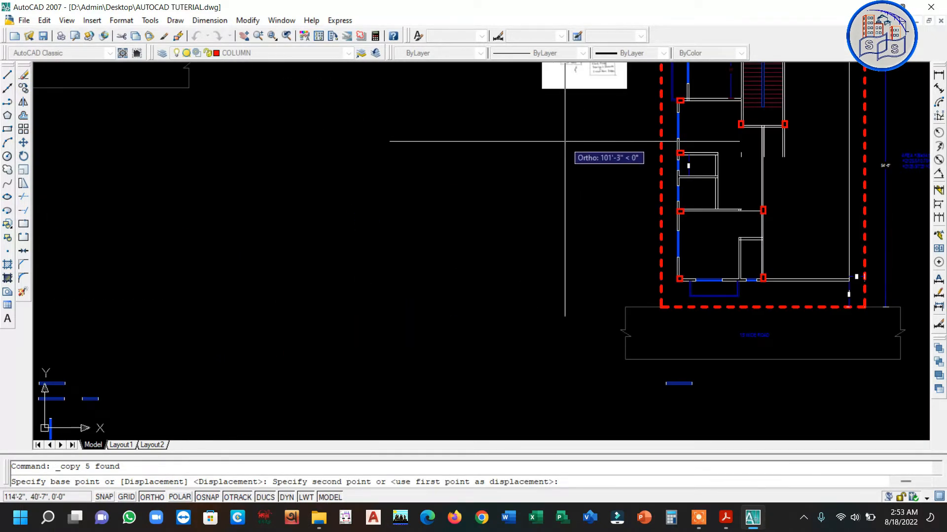
key("F8")
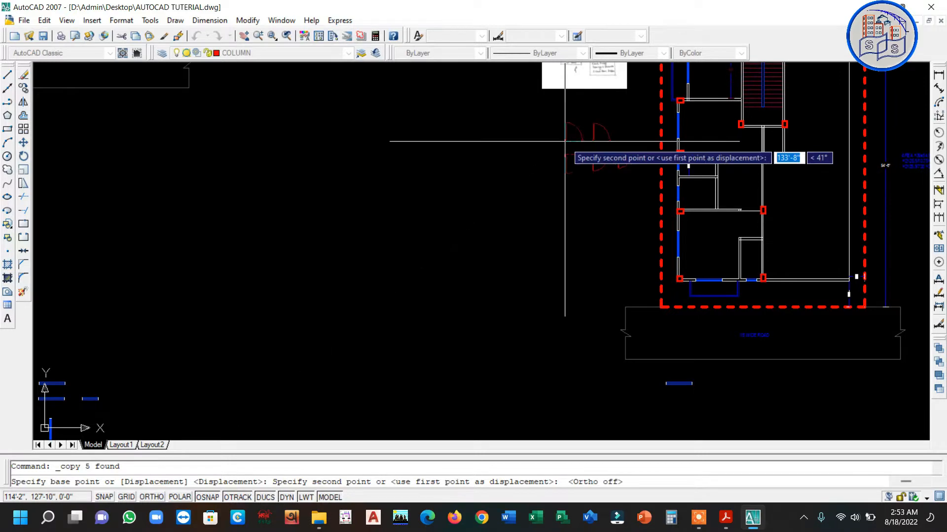
left_click(565, 142)
key("Escape")
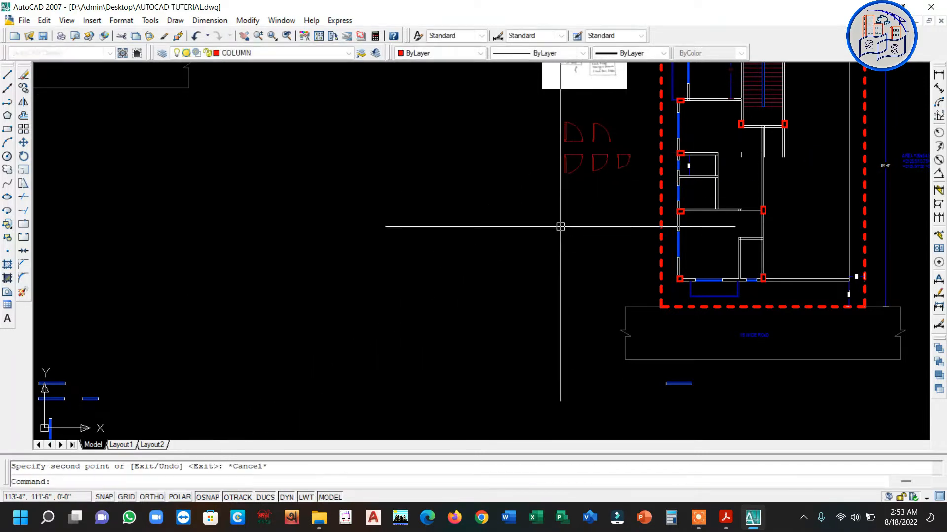
Delete the extra vertical line beside the left wall of the small room near the plan's lower end.
middle_click_drag(709, 216, 581, 296)
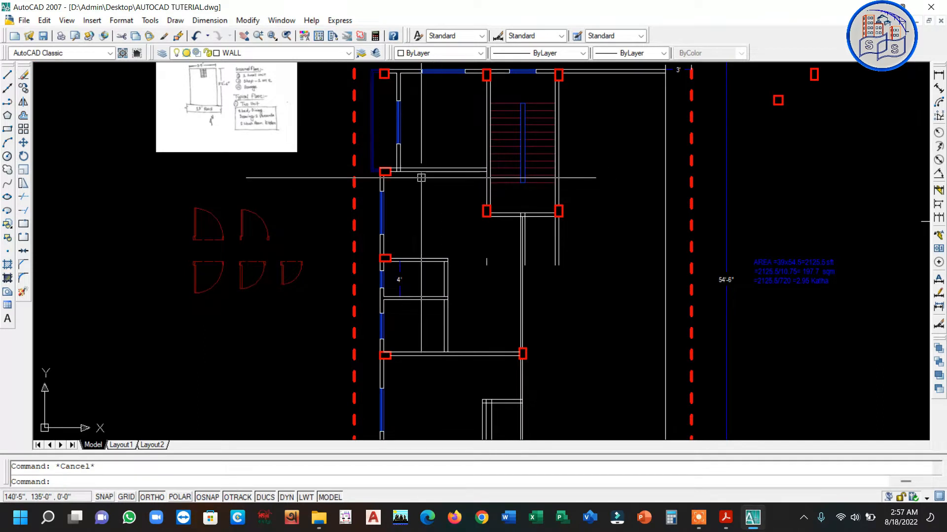
middle_click_drag(436, 183, 439, 157)
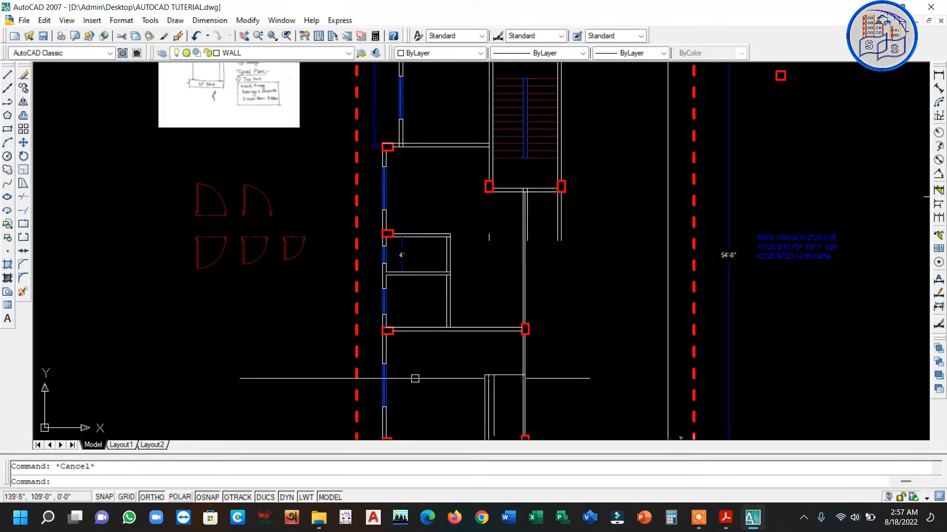
left_click(491, 405)
key("Delete")
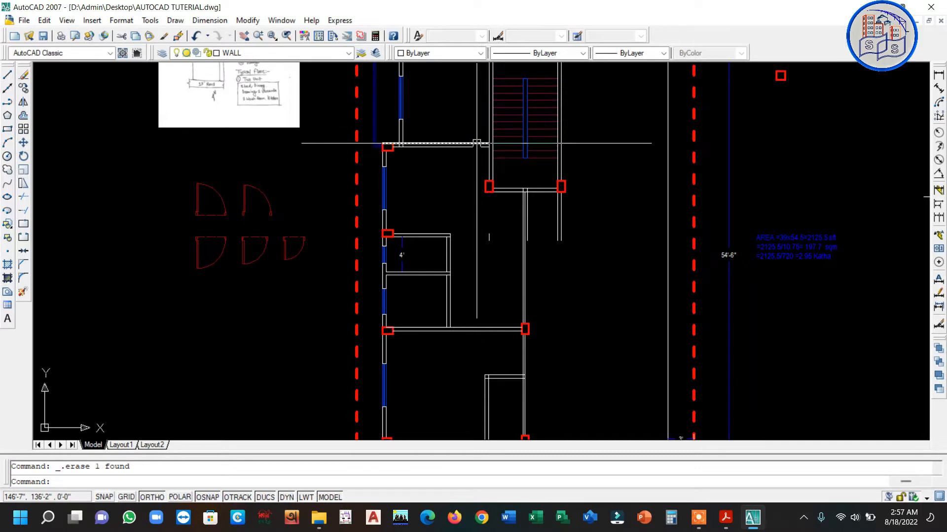
Offset the left face of the staircase's left wall 40 inches to the left to mark a door opening.
middle_click_drag(467, 169, 472, 241)
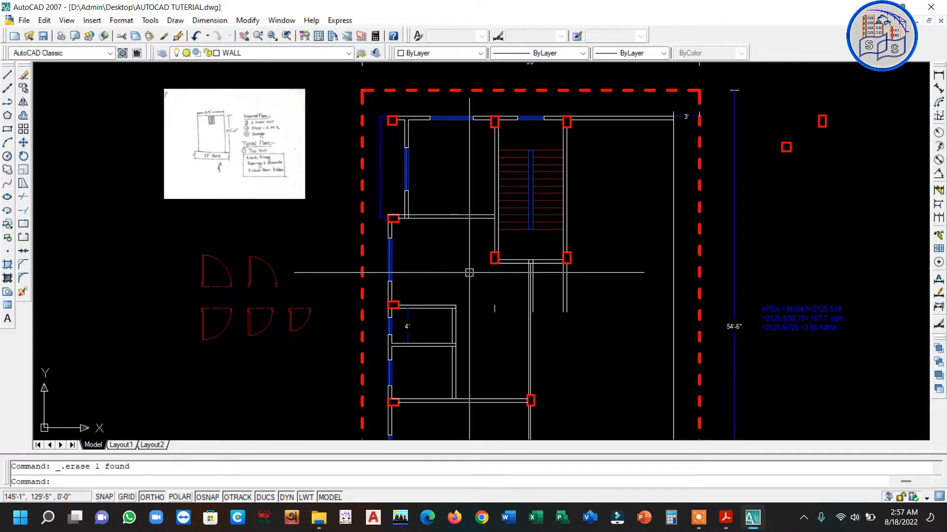
type("o")
key("Return")
type("4")
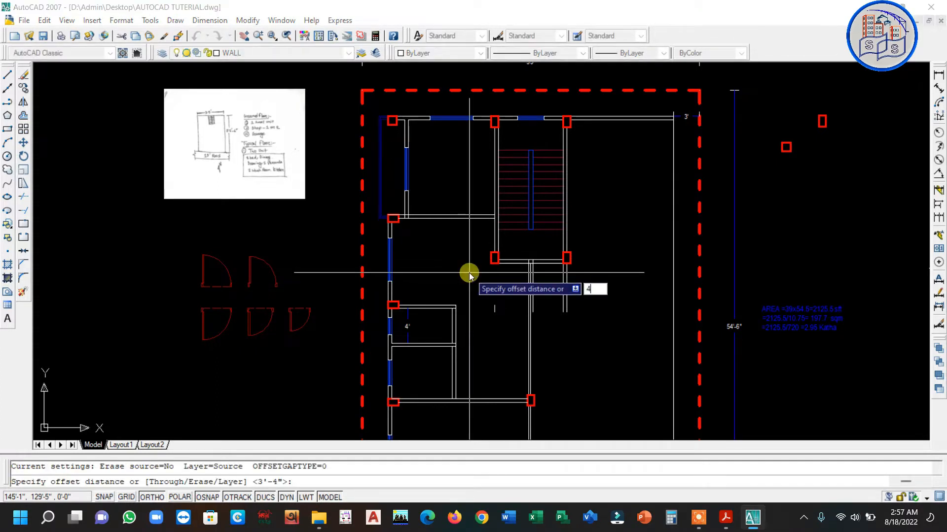
type("0")
key("Return")
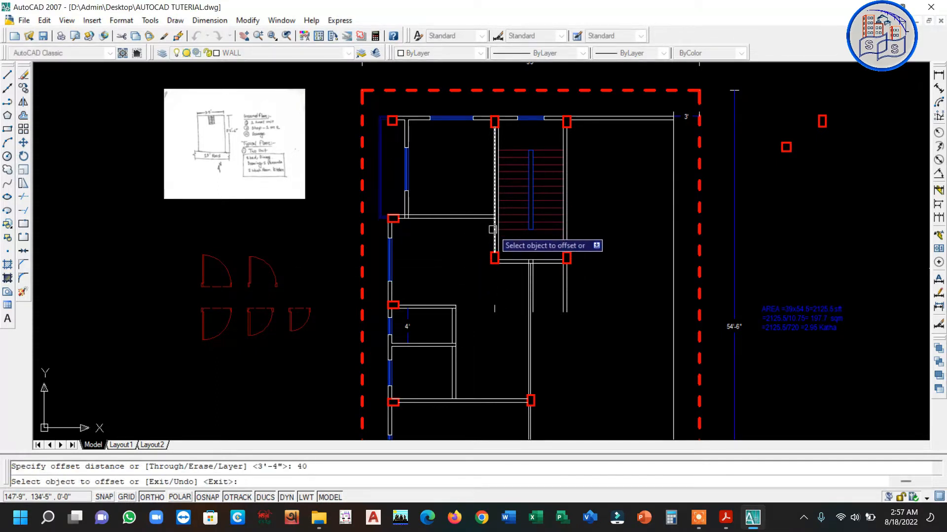
left_click(494, 228)
left_click(458, 234)
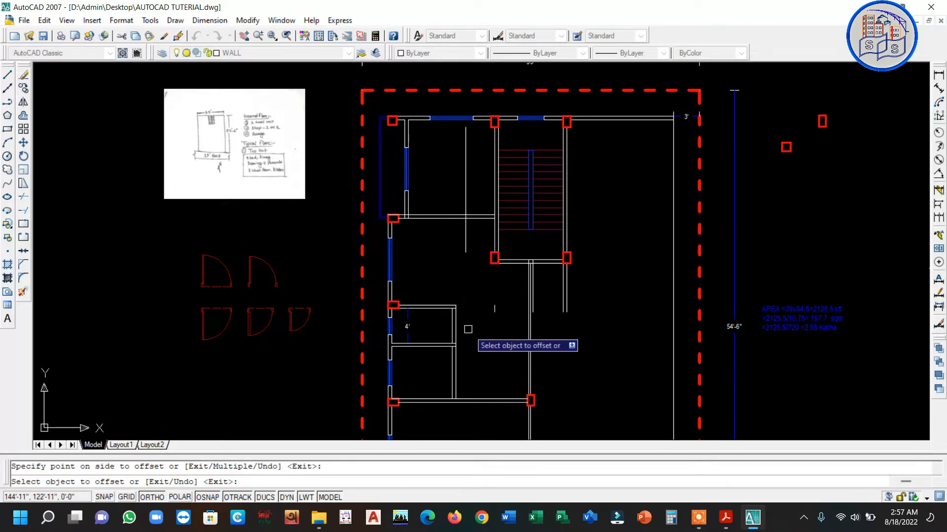
Draw a vertical line downward from the upper-left corner of the column at the right end of the lower room's top wall.
middle_click_drag(465, 327, 461, 232)
scroll(514, 320, "up", 3)
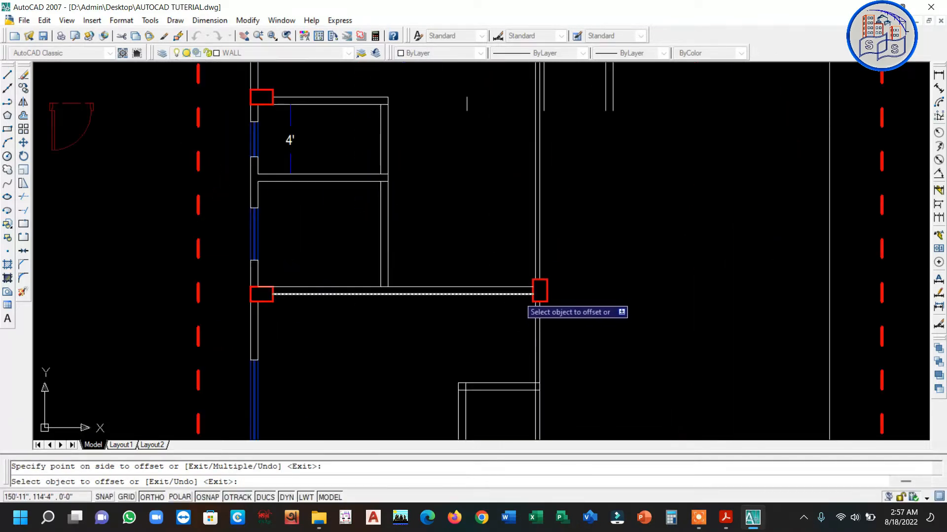
scroll(535, 290, "up", 3)
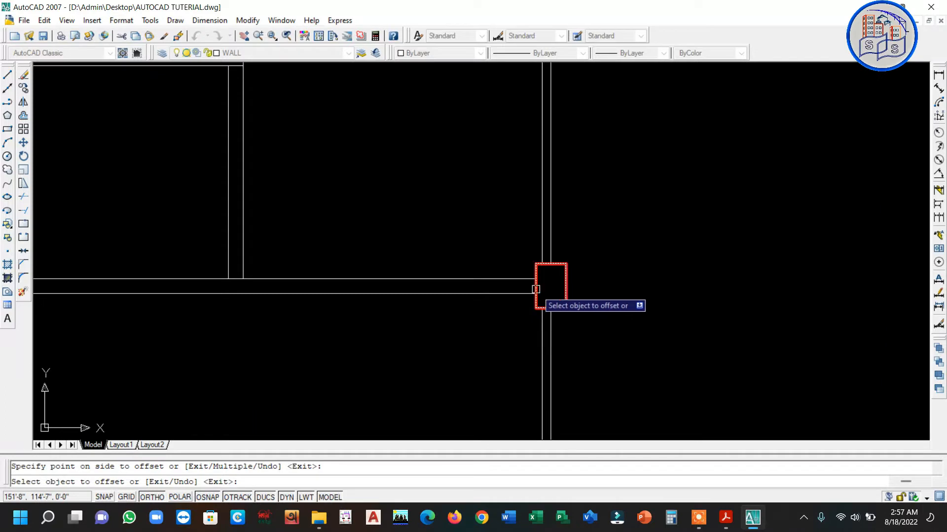
key("Escape")
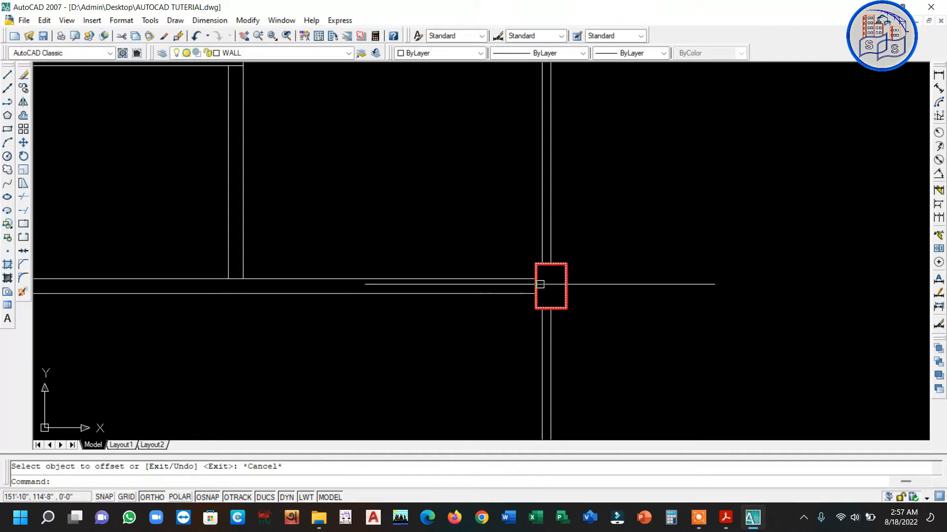
key("l")
key("Return")
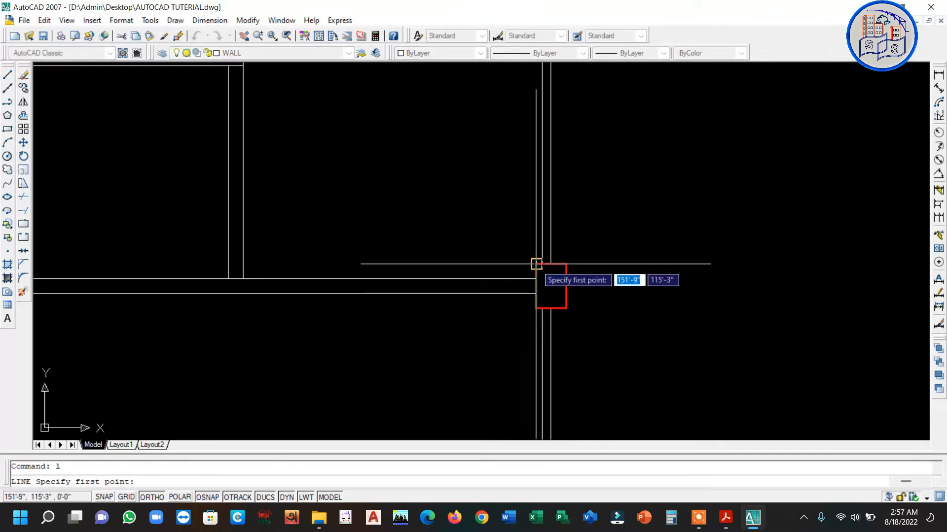
left_click(535, 264)
key("Escape")
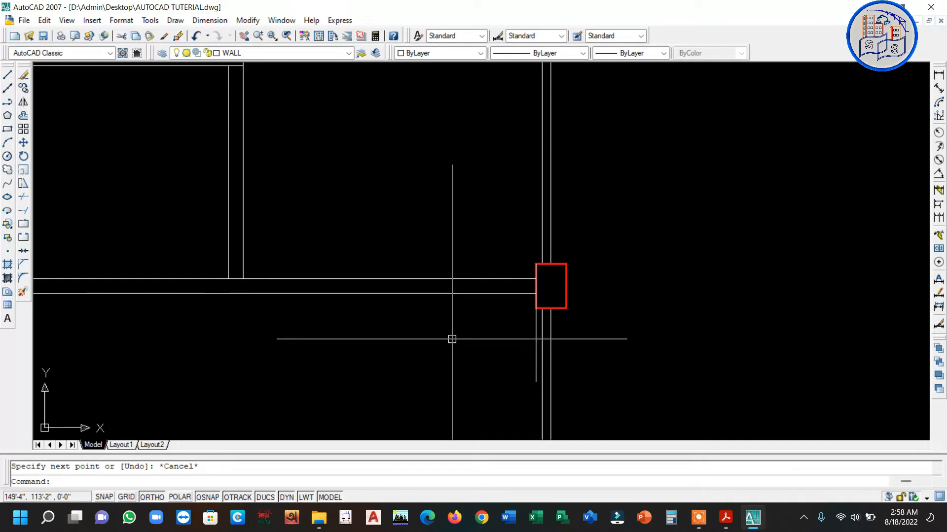
Offset the new vertical line at the column 40 inches to the left across the horizontal wall.
type("o")
key("Return")
type("40")
key("Return")
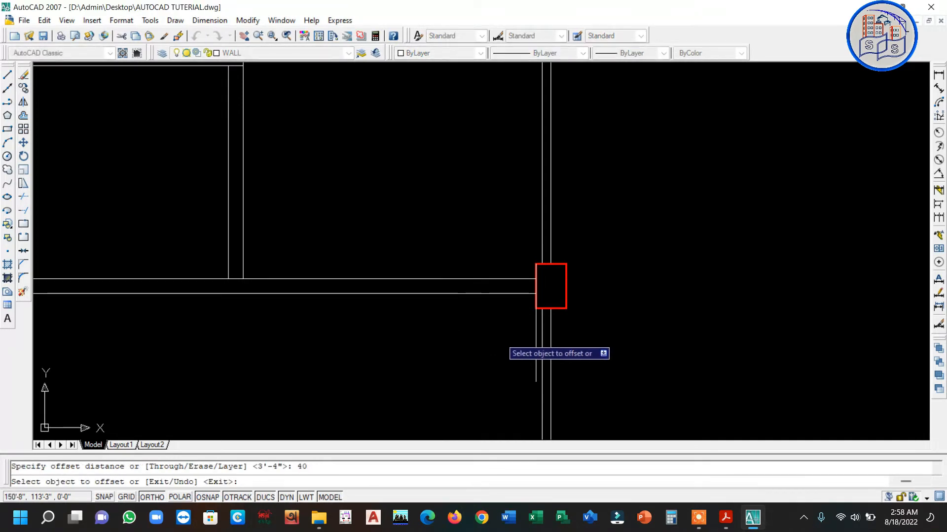
left_click(537, 330)
left_click(465, 341)
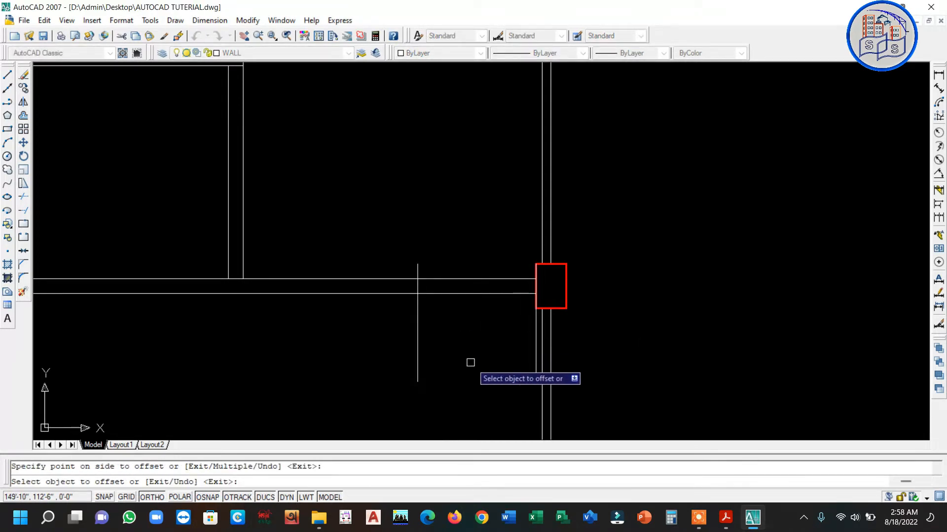
key("Escape")
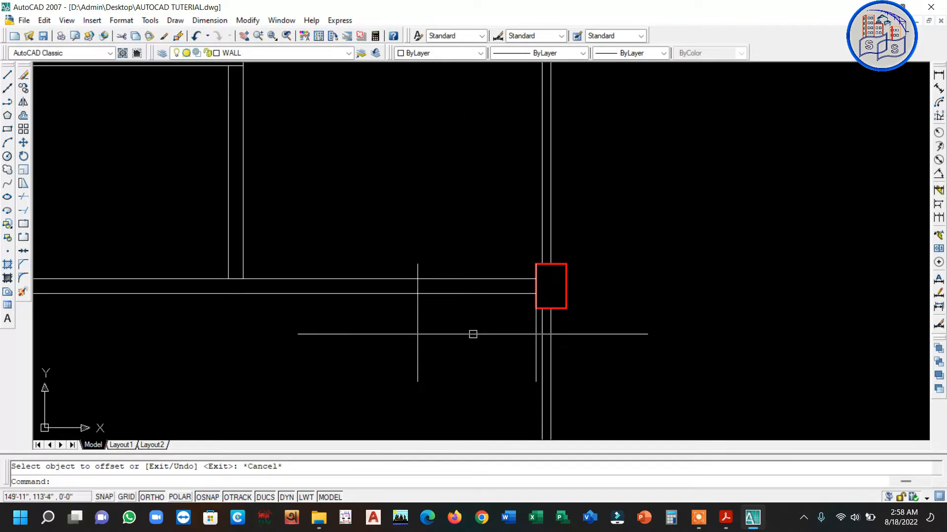
Trim the wall lines inside the 40-inch opening beside the lower room's column and the jamb line's ends beyond the wall.
type("tr")
key("Return")
key("Return")
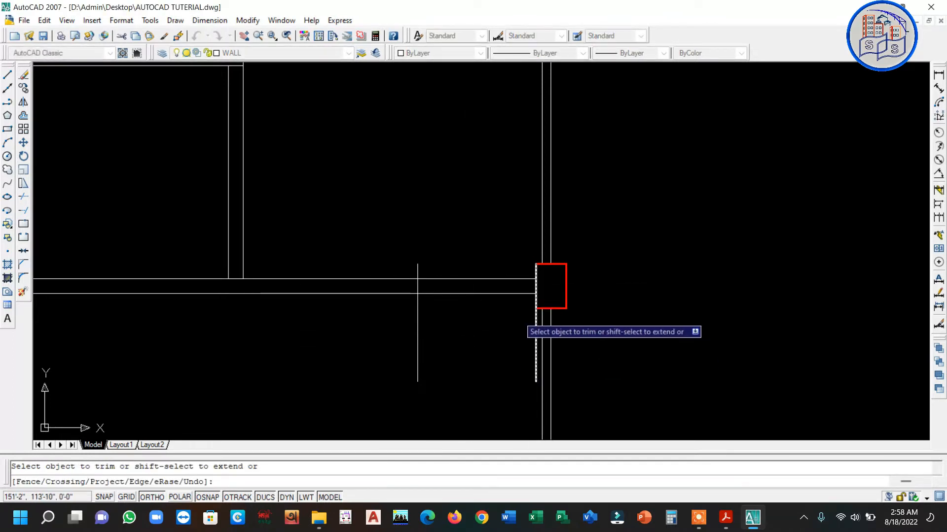
left_click(499, 321)
left_click(468, 248)
left_click(417, 266)
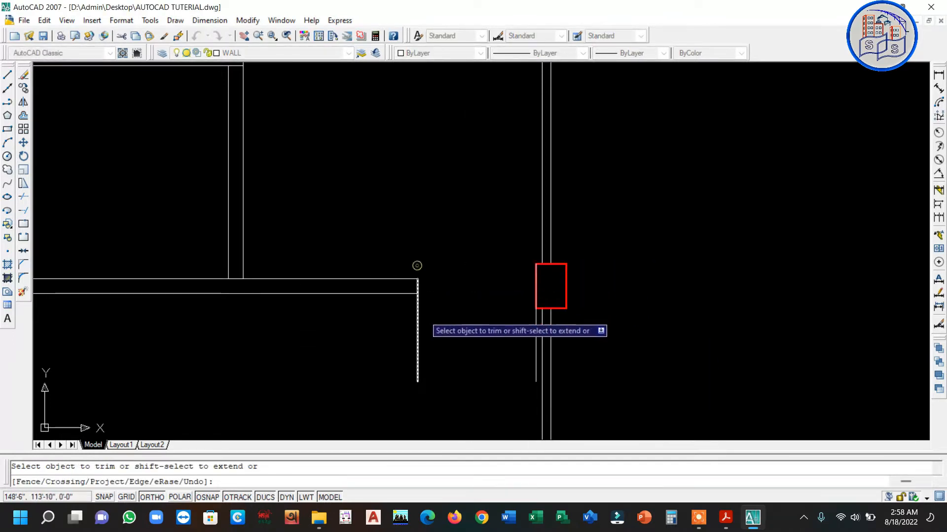
left_click(419, 319)
Trim the wall and jamb line at the opening left of the staircase so the wall ends cleanly at the jamb.
scroll(426, 365, "down", 6)
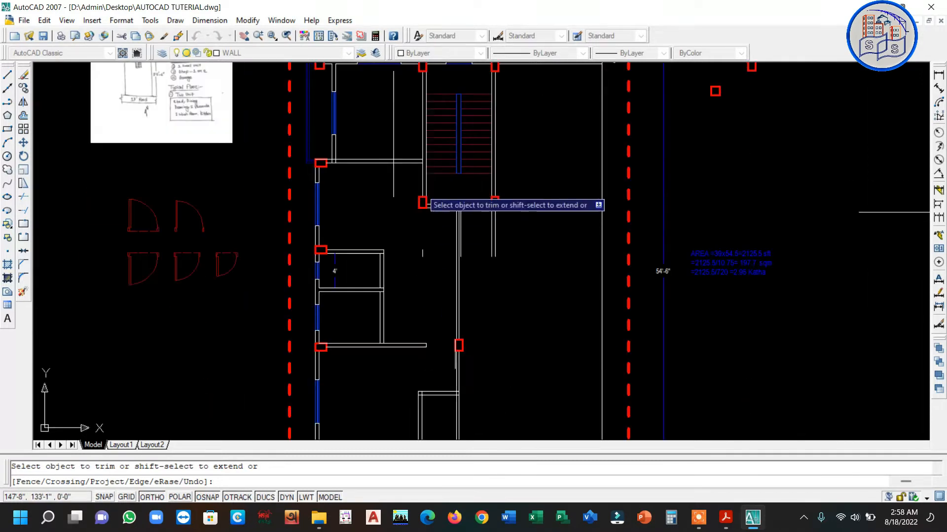
scroll(394, 160, "up", 3)
left_click(390, 194)
left_click(389, 148)
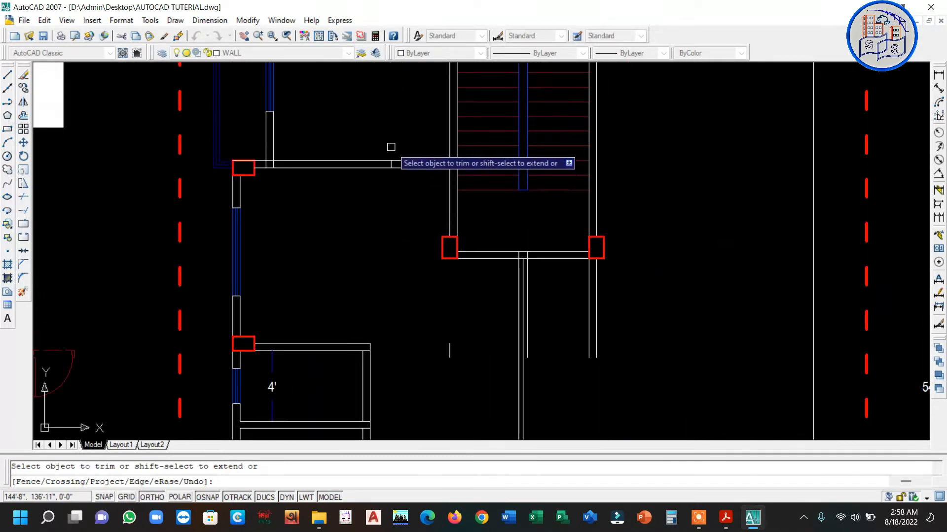
key("Escape")
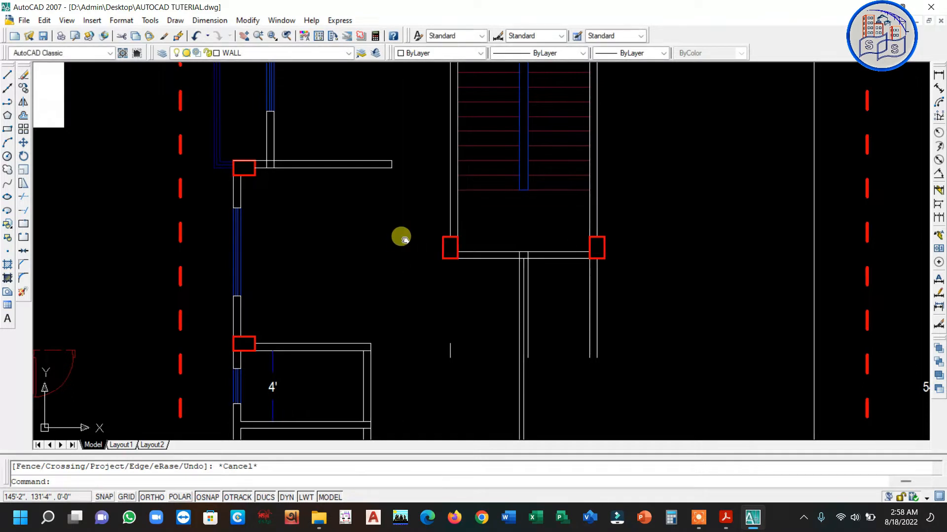
Move the upper-right door symbol from the group beside the plan to the wall end at the opening left of the staircase.
middle_click_drag(401, 237, 420, 217)
scroll(422, 221, "down", 2)
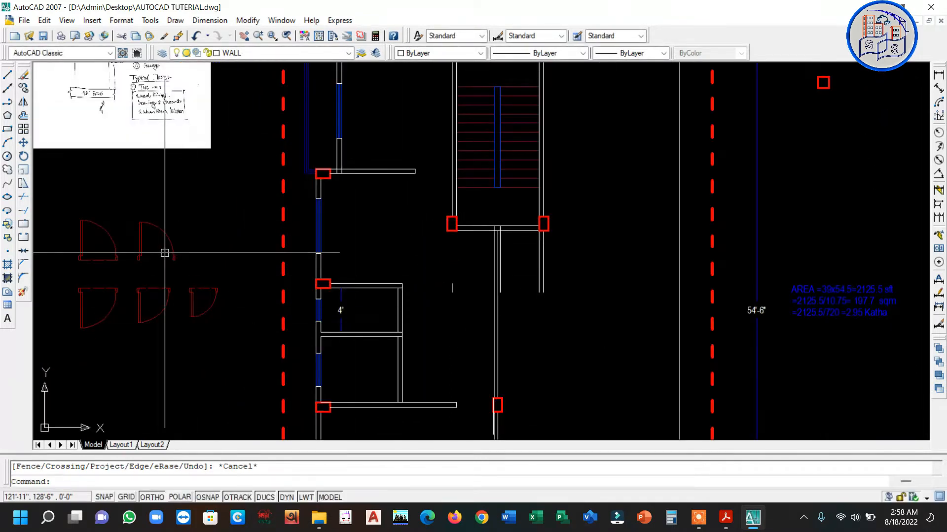
scroll(165, 253, "up", 2)
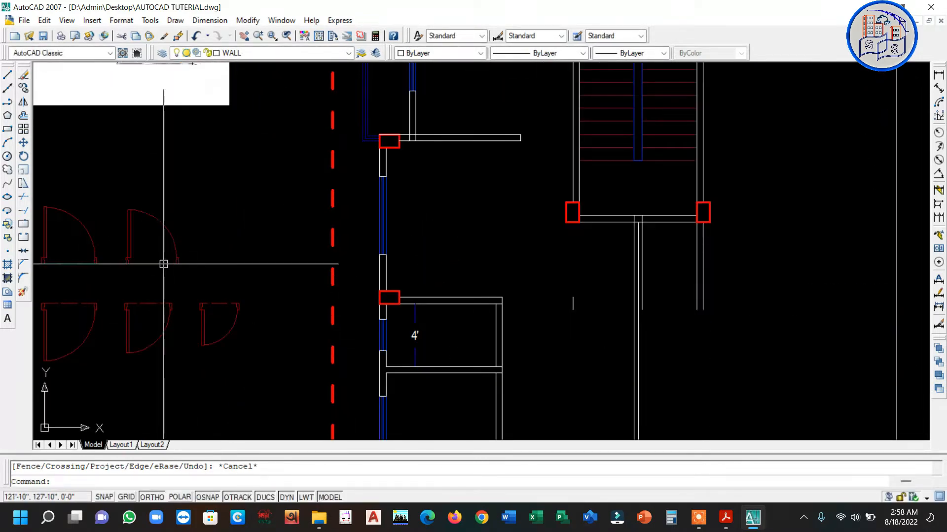
left_click(129, 262)
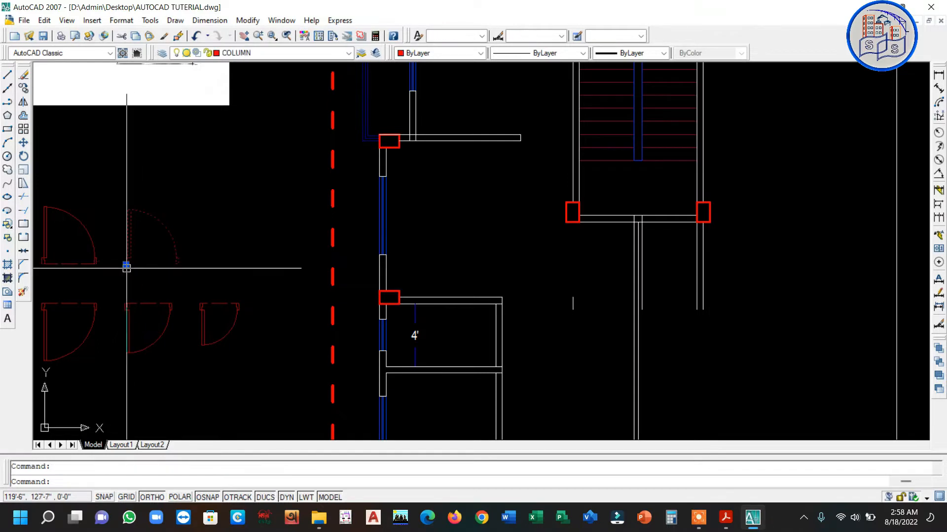
left_click(127, 264)
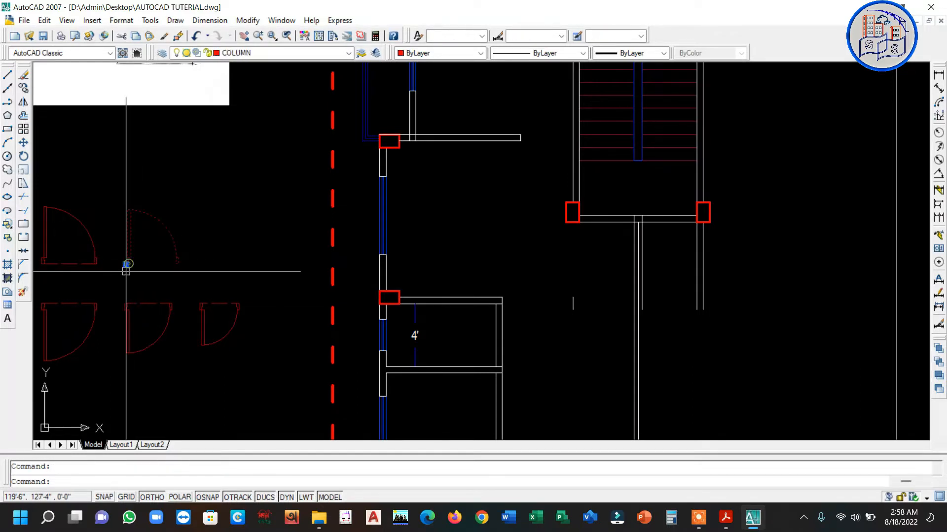
left_click(127, 265)
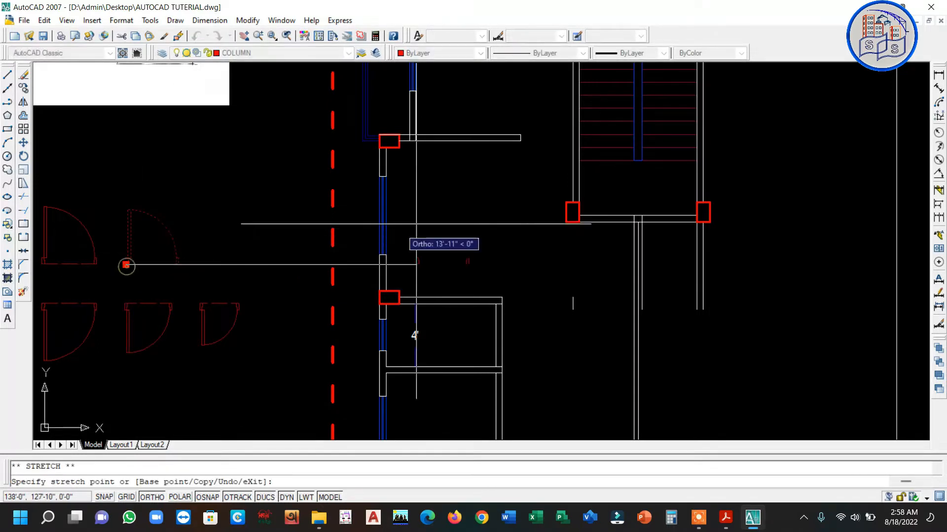
left_click(522, 141)
key("Escape")
Undo the last rotation and mirror the door by the staircase about a vertical line on its left, keeping the original.
scroll(494, 213, "up", 3)
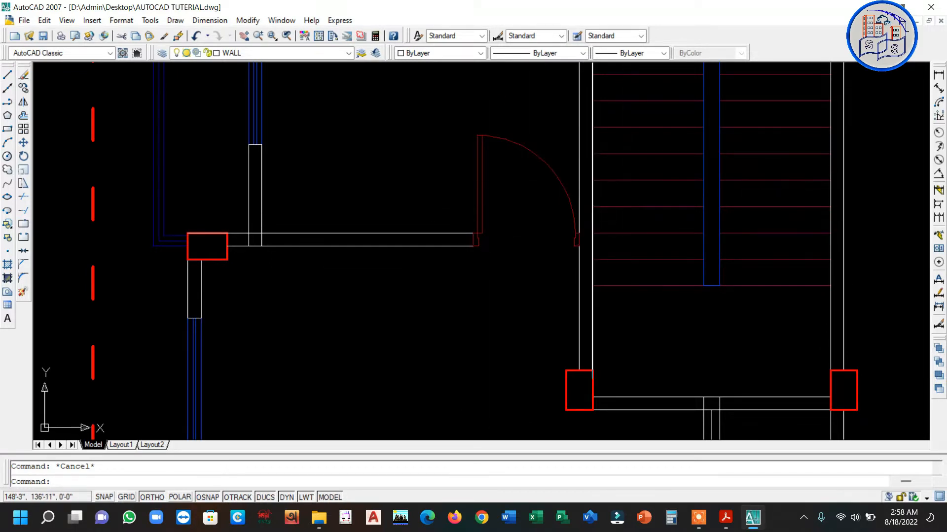
key("ctrl+z")
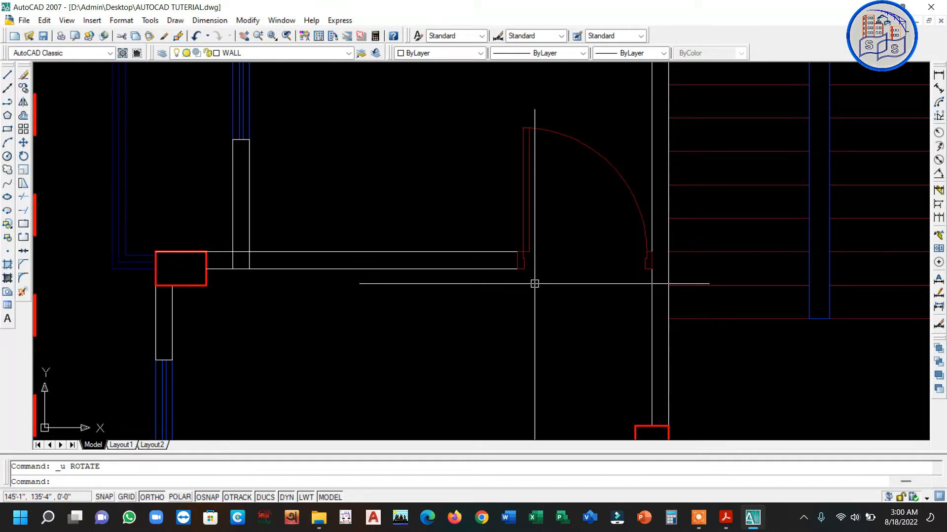
left_click(527, 244)
type("m")
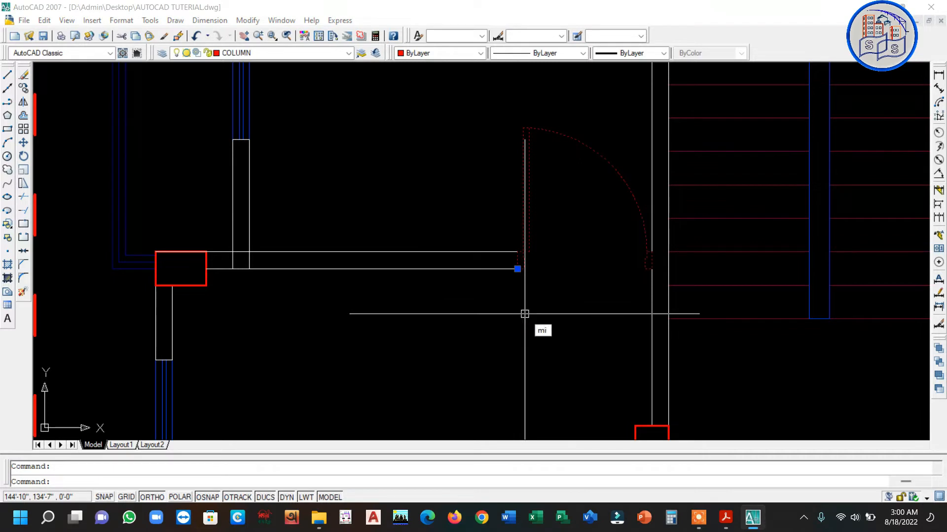
type("i")
key("Return")
left_click(485, 314)
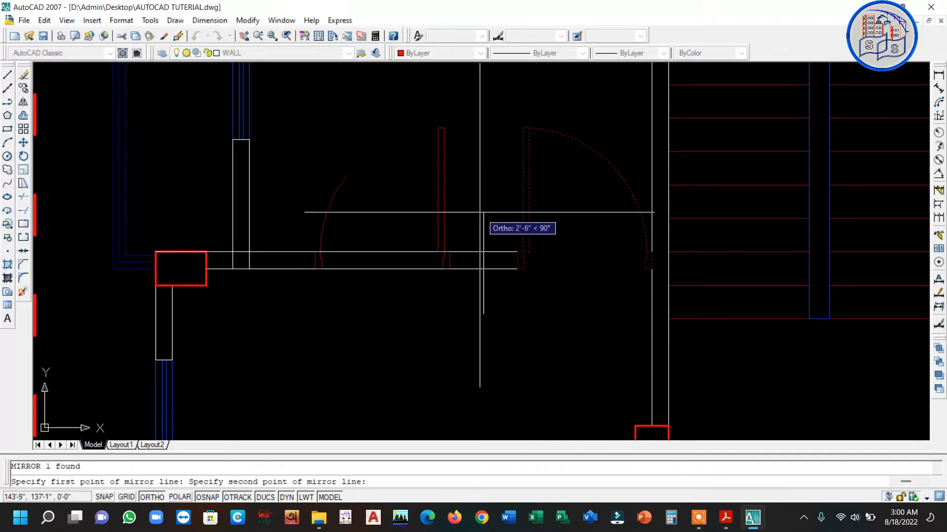
left_click(484, 186)
key("Return")
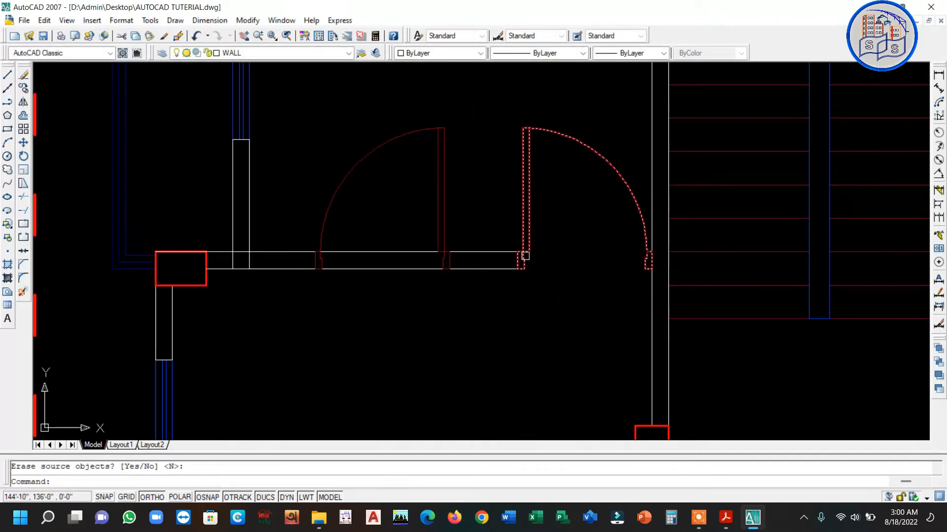
Move the original, unmirrored door out of the opening to the blank area left of the plan.
left_click(517, 268)
left_click(517, 269)
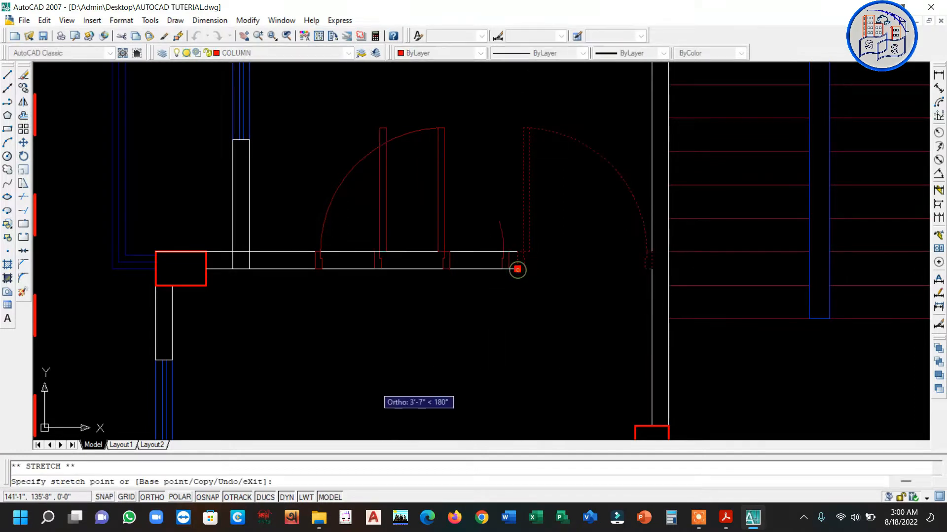
middle_click_drag(492, 363, 508, 292)
scroll(510, 295, "down", 3)
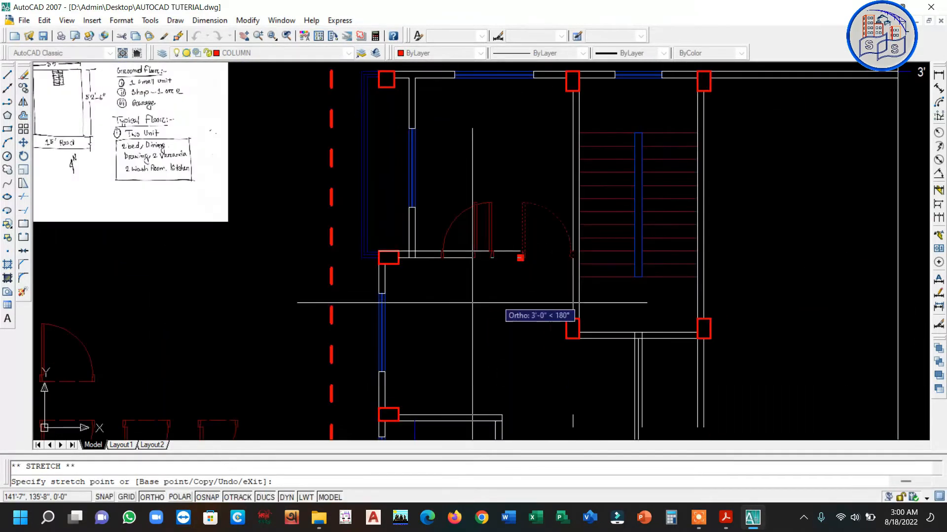
left_click(228, 337)
scroll(516, 240, "up", 5)
key("Escape")
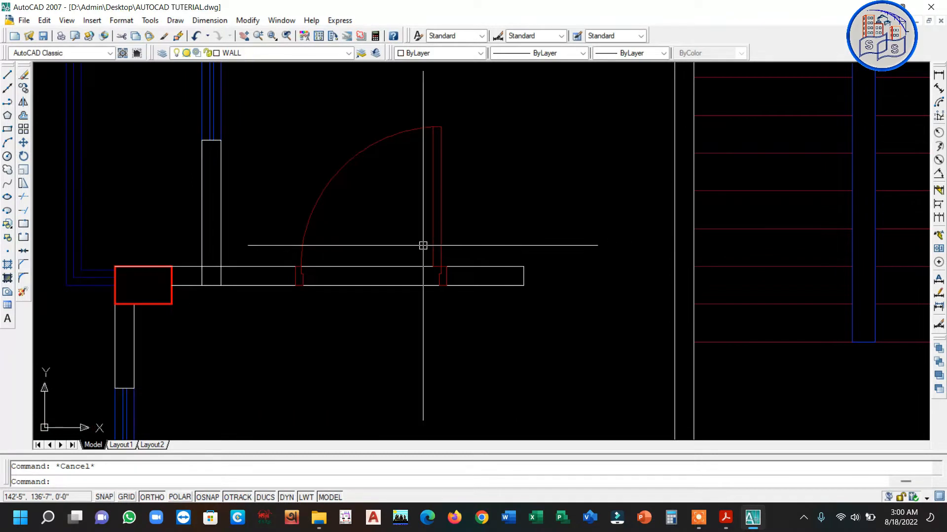
Move the mirrored door by its left jamb corner onto the wall end to fill the opening left of the staircase.
left_click(438, 246)
type("m")
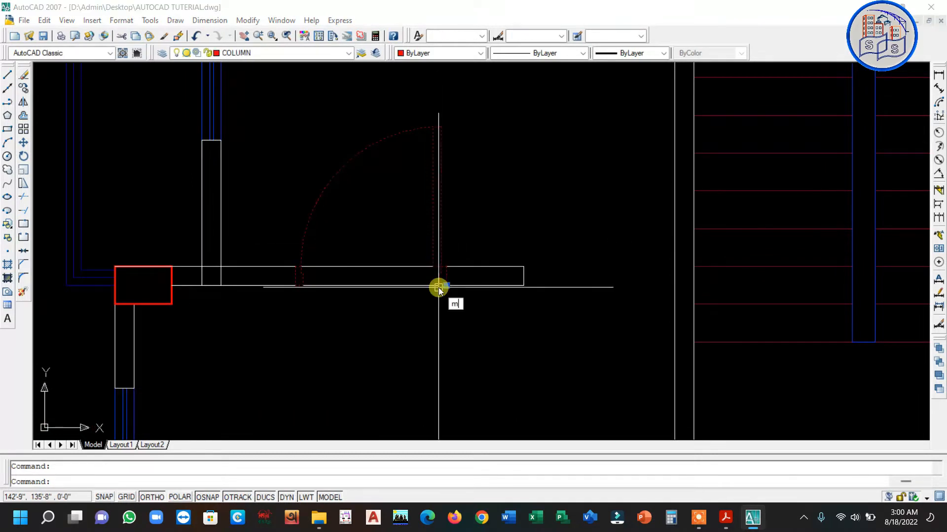
key("Return")
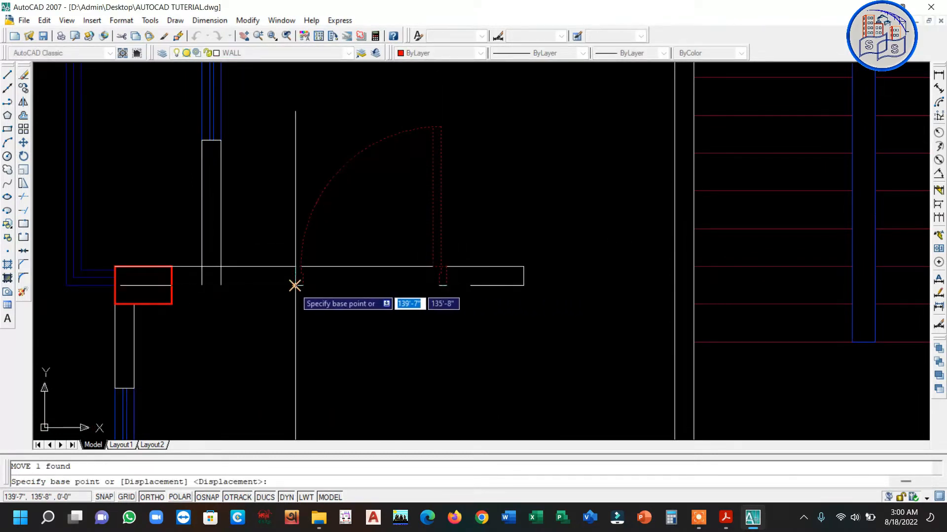
left_click(296, 285)
left_click(522, 284)
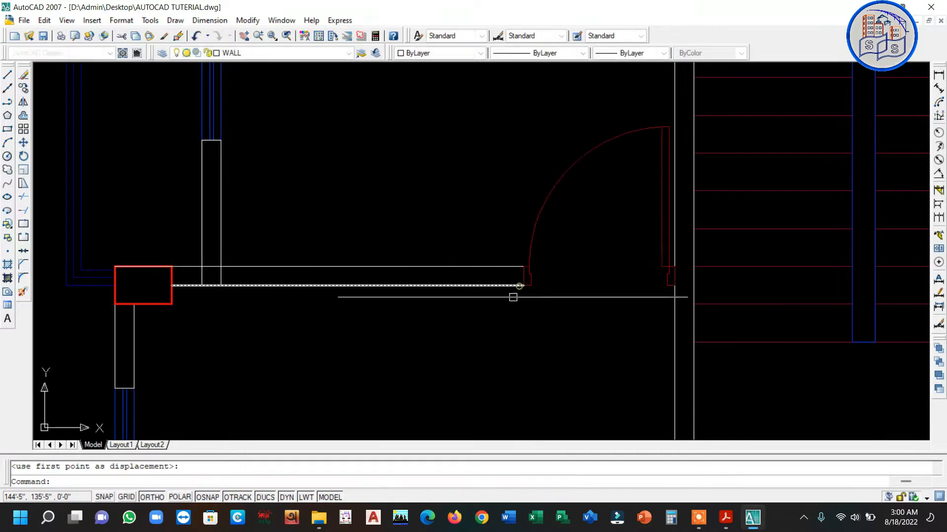
Mirror the door beside the staircase about a horizontal line across the middle of the plan, keeping the original.
scroll(459, 319, "down", 4)
middle_click_drag(516, 327, 542, 230)
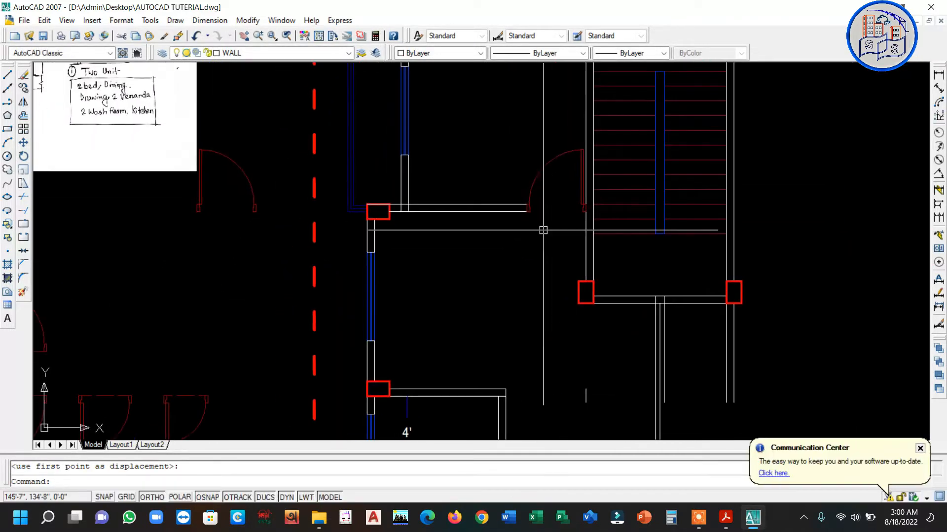
scroll(572, 320, "down", 4)
scroll(588, 377, "up", 2)
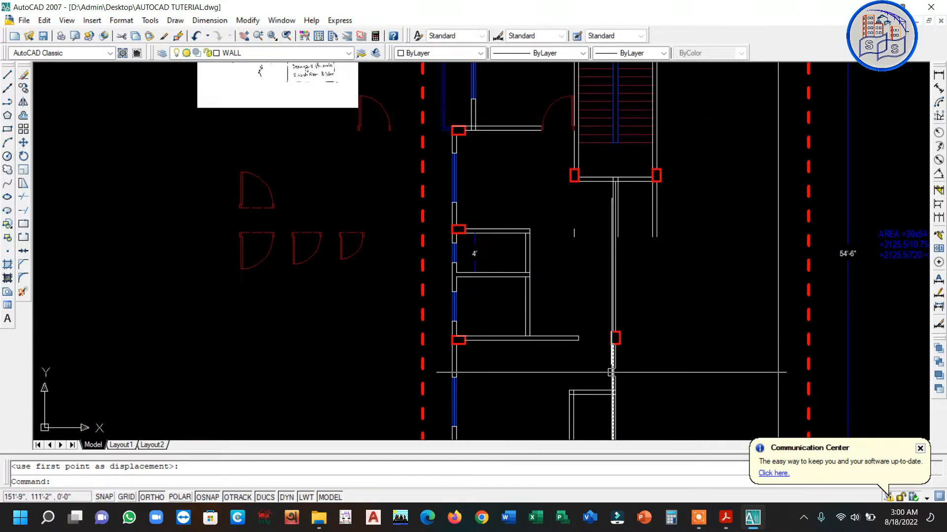
left_click(552, 103)
type("mi")
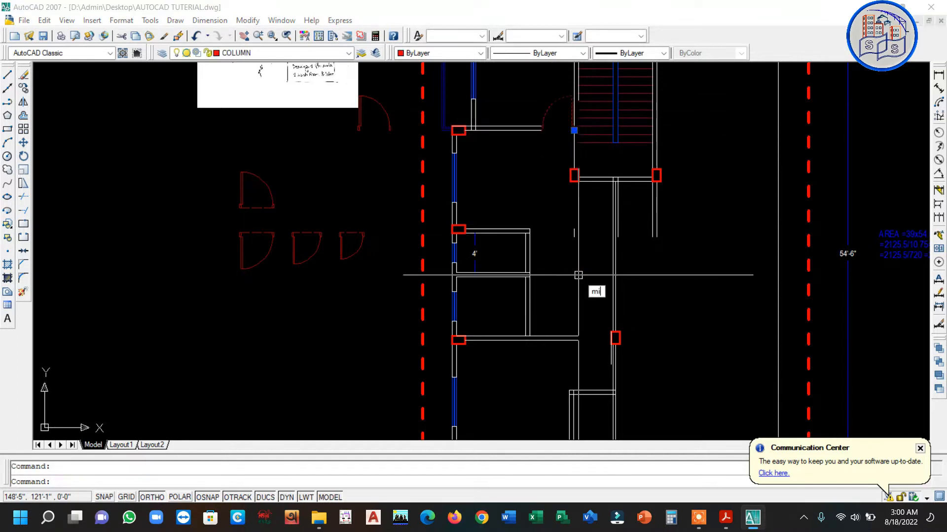
key("Return")
left_click(583, 254)
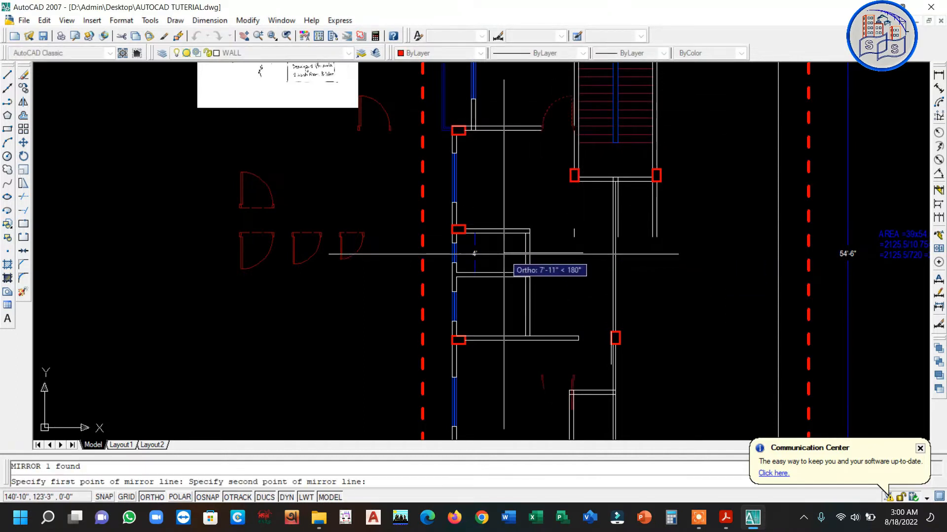
left_click(504, 254)
key("Return")
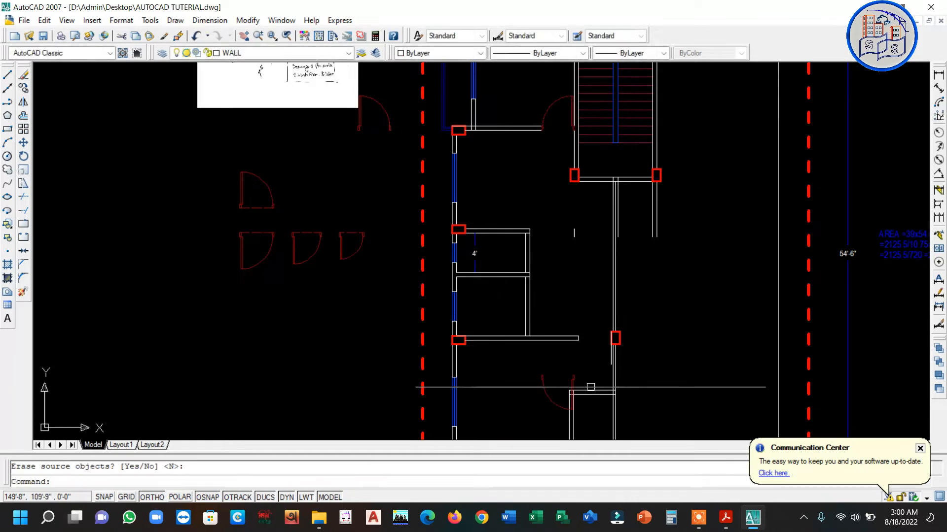
Move the downward-facing door into the lower room's opening, with its hinge-side jamb against the column's left face.
scroll(587, 392, "up", 3)
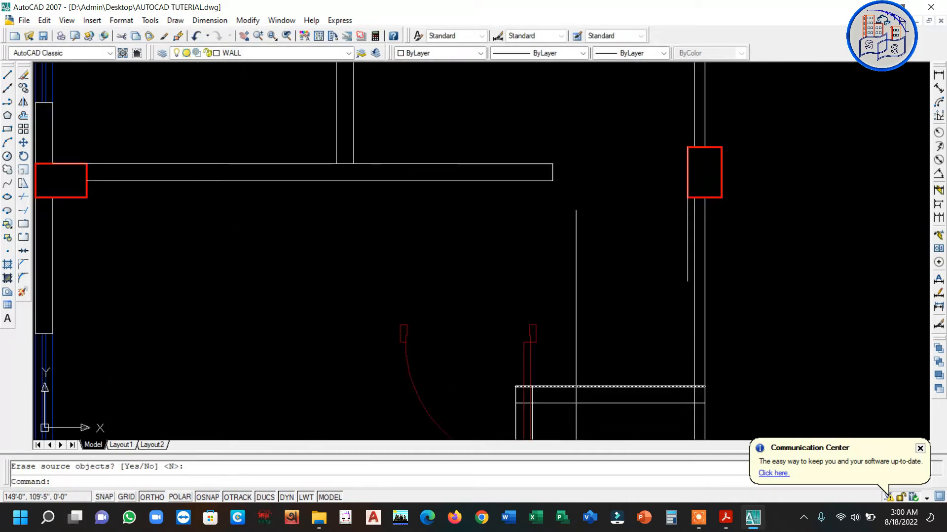
left_click(532, 343)
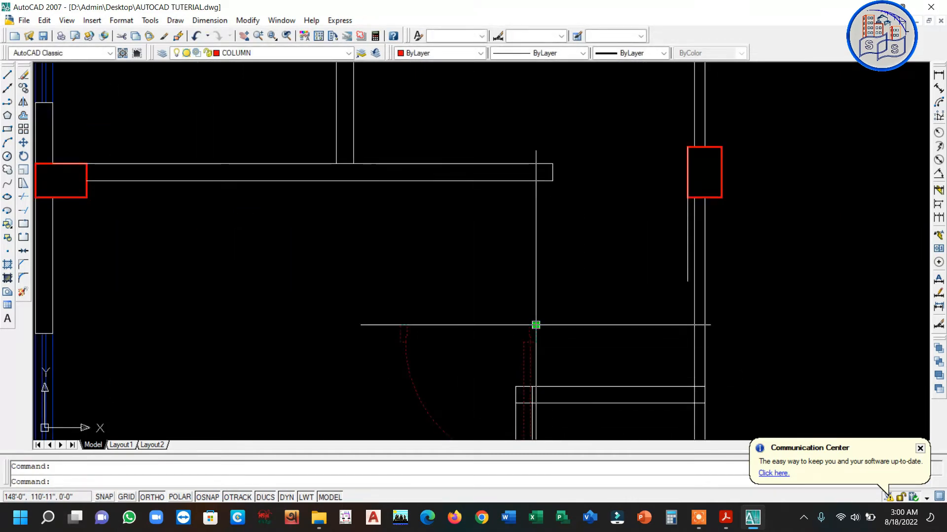
left_click(536, 325)
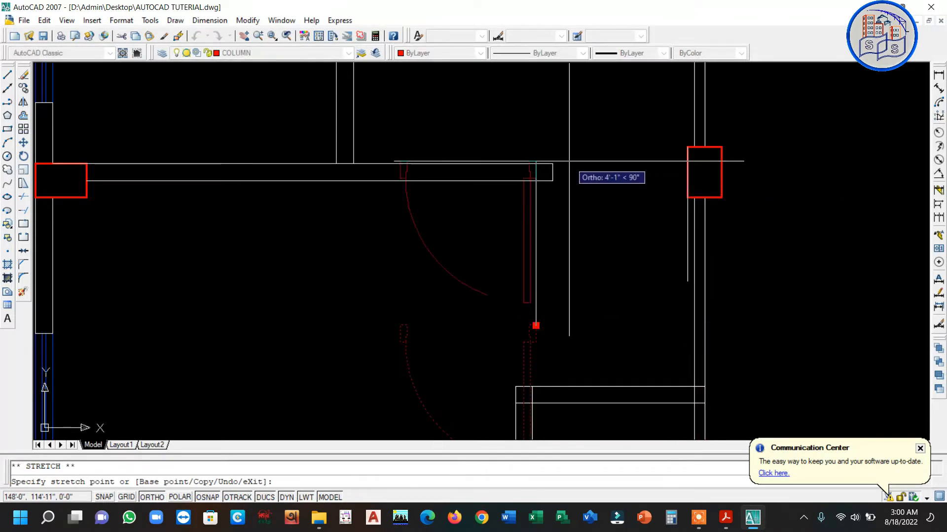
left_click(552, 162)
scroll(548, 162, "up", 3)
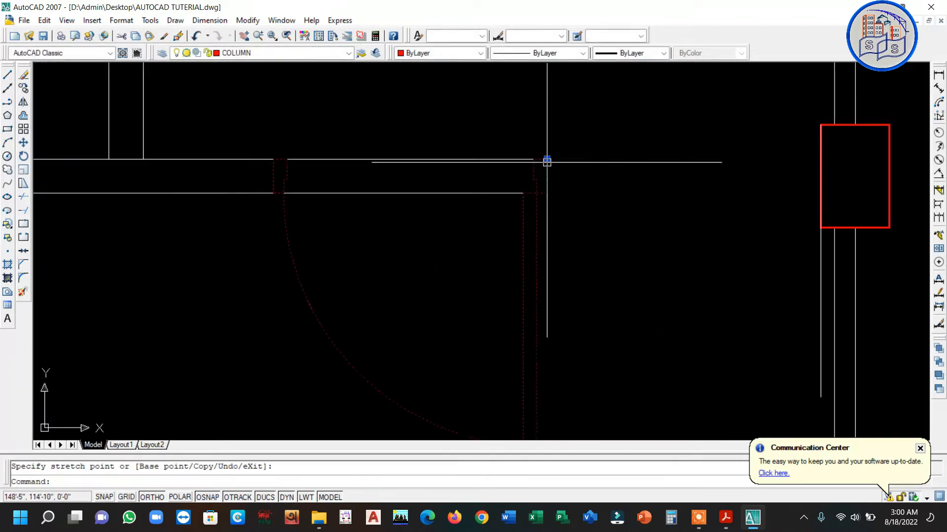
left_click(546, 158)
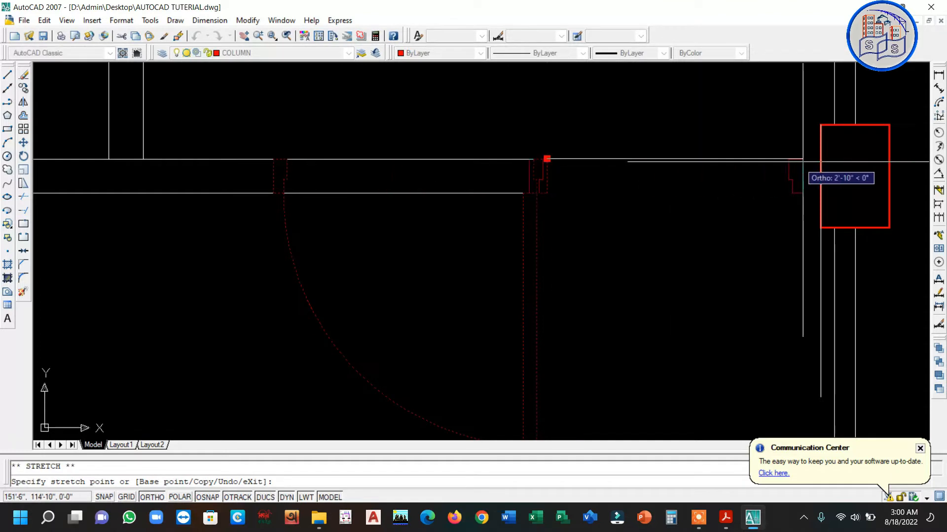
left_click(819, 159)
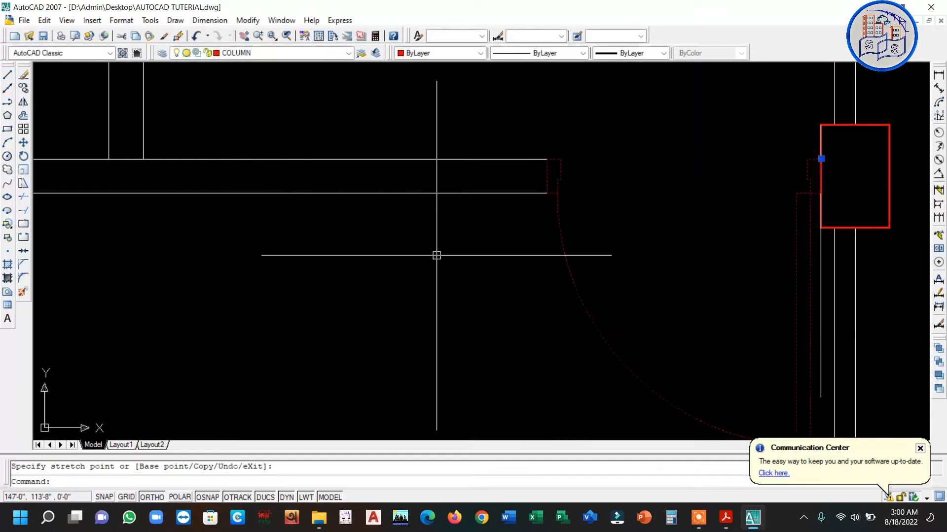
Delete the vertical construction line along the left face of the column beside the lower room's door.
scroll(433, 255, "down", 2)
left_click(677, 174)
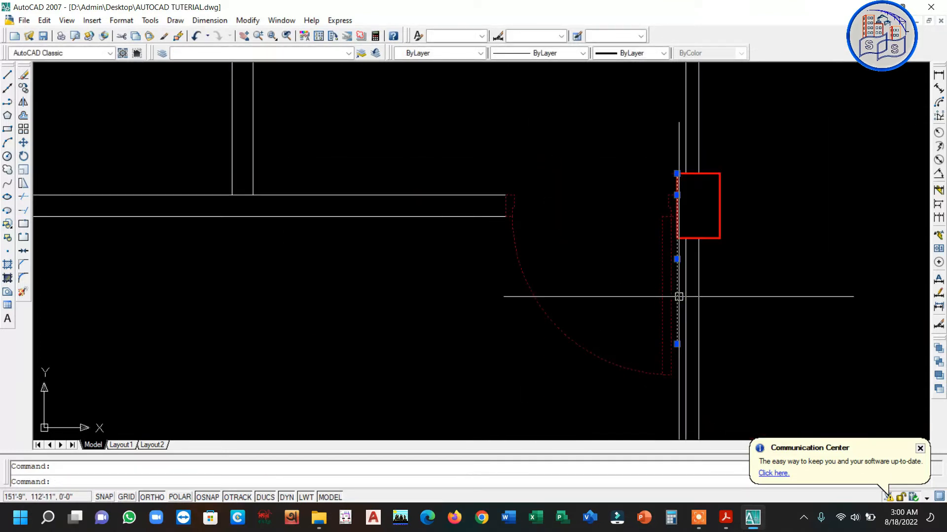
key("Delete")
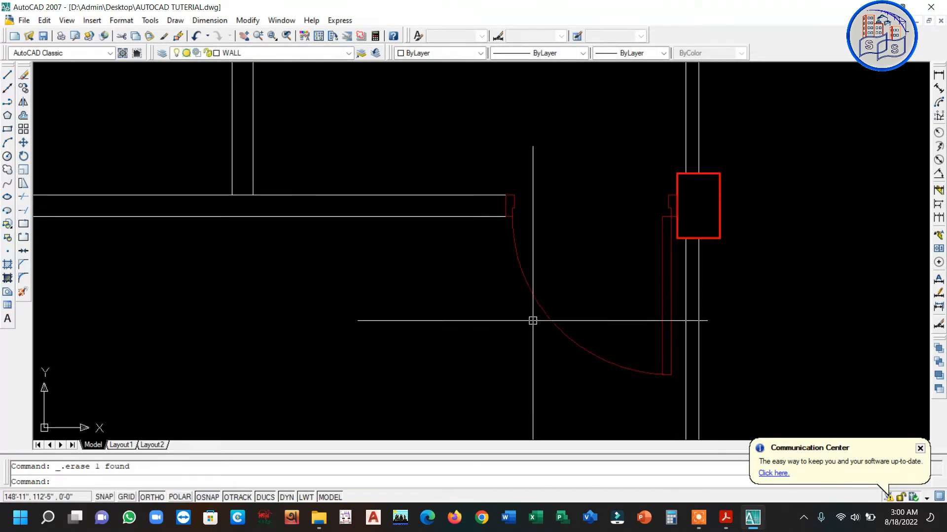
scroll(530, 327, "down", 4)
middle_click_drag(518, 201, 548, 289)
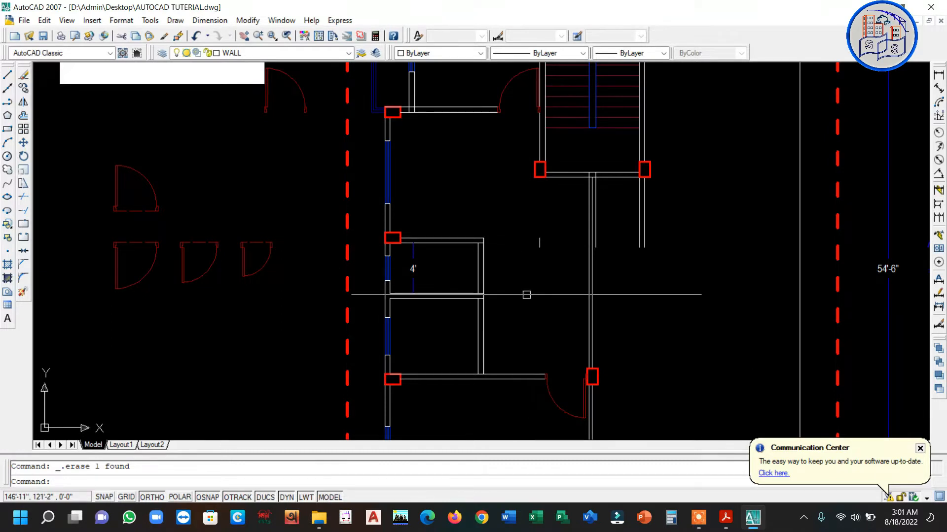
Look over the remaining rooms of the plan, switch to the standard room size PDF and read its door sizes.
middle_click_drag(525, 291, 530, 248)
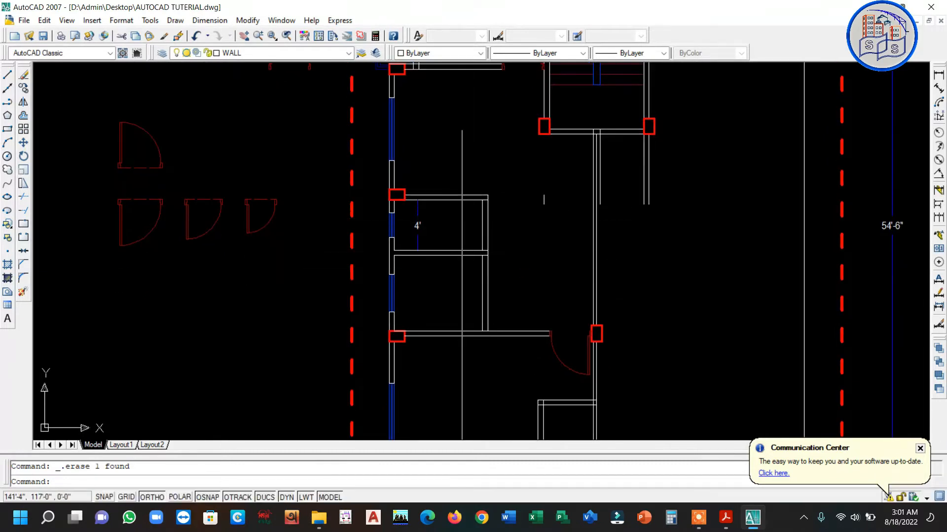
scroll(456, 304, "down", 2)
middle_click_drag(468, 407, 452, 321)
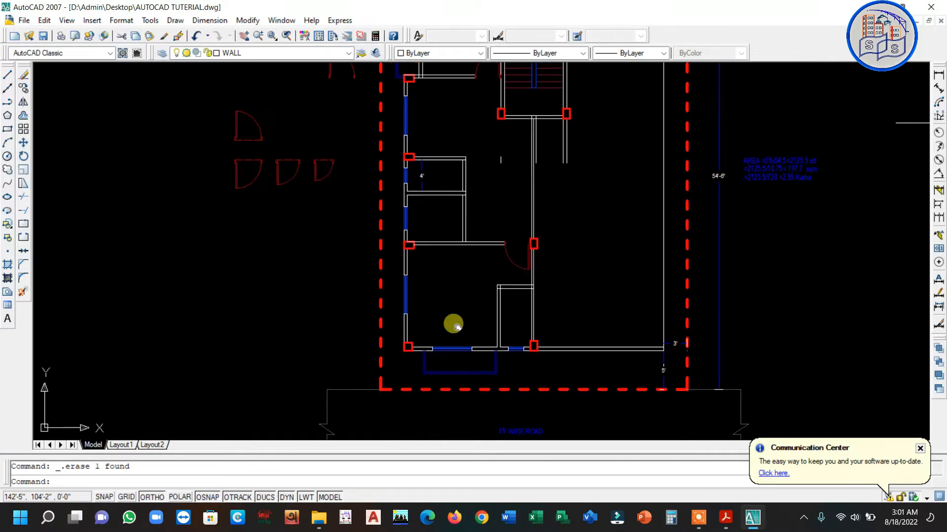
middle_click_drag(443, 174, 448, 209)
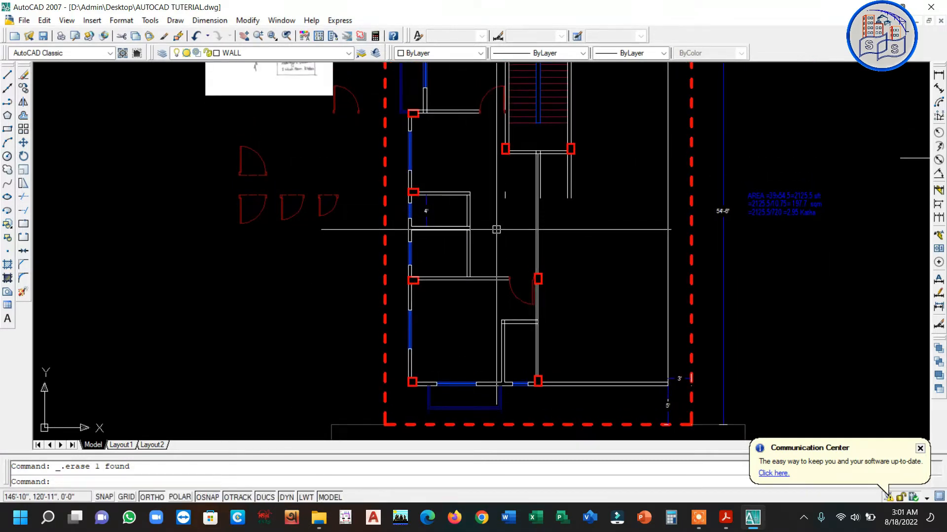
middle_click_drag(494, 229, 503, 256)
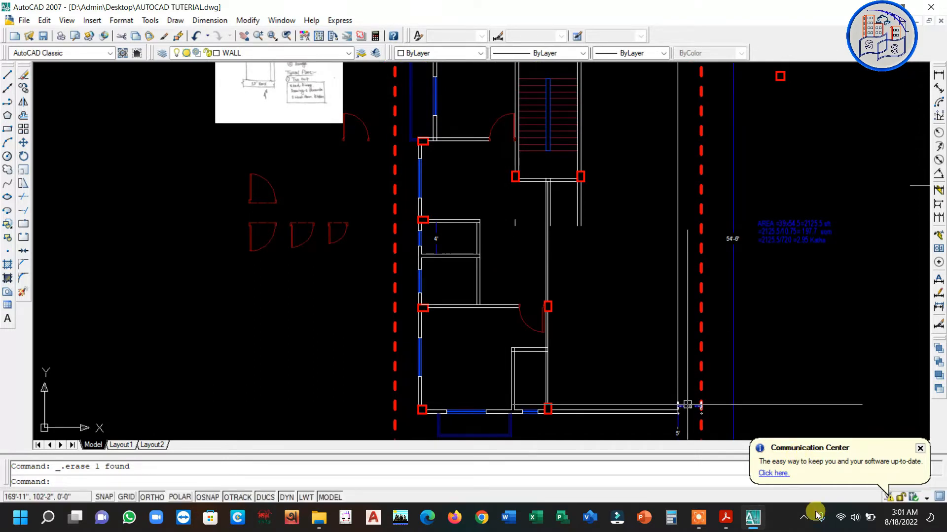
left_click(724, 522)
scroll(410, 256, "down", 6)
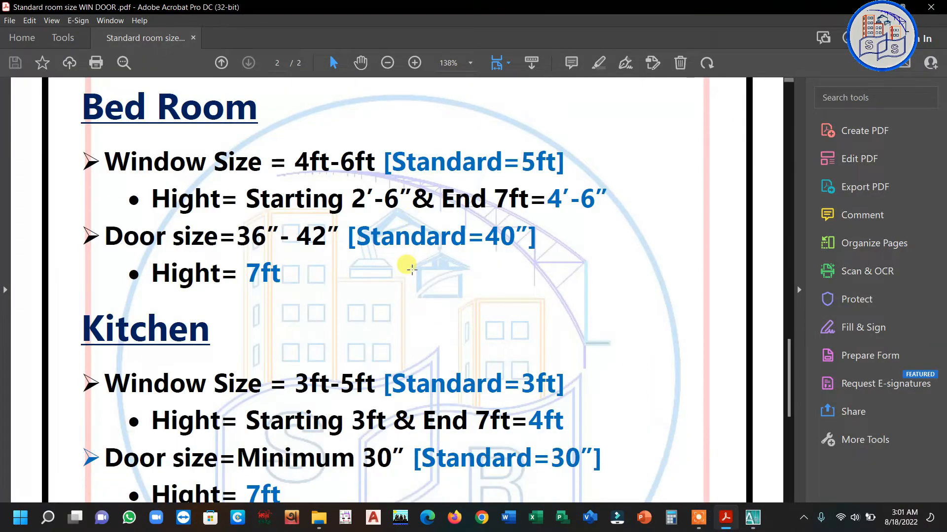
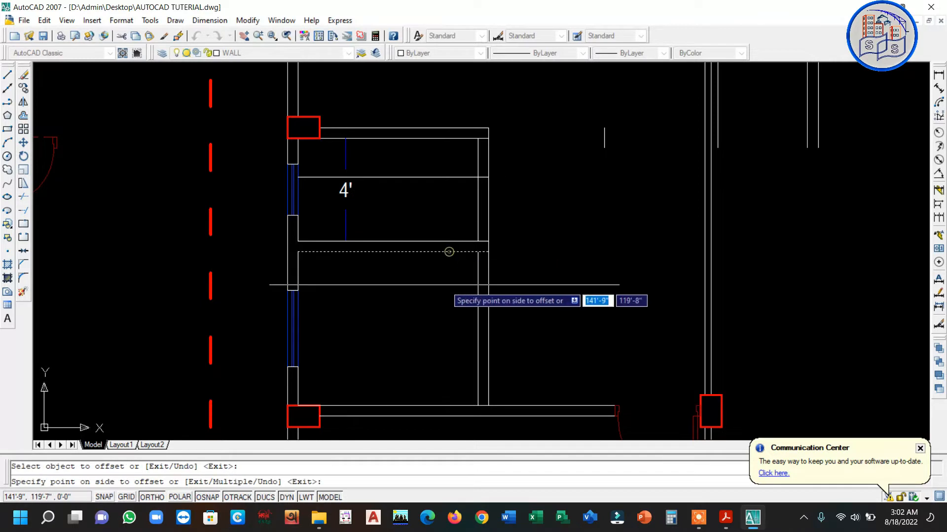
Offset the partition's lower line down into the lower small room and the bottom closet's left wall line to the right.
left_click(506, 319)
middle_click_drag(508, 320, 485, 264)
scroll(483, 261, "down", 2)
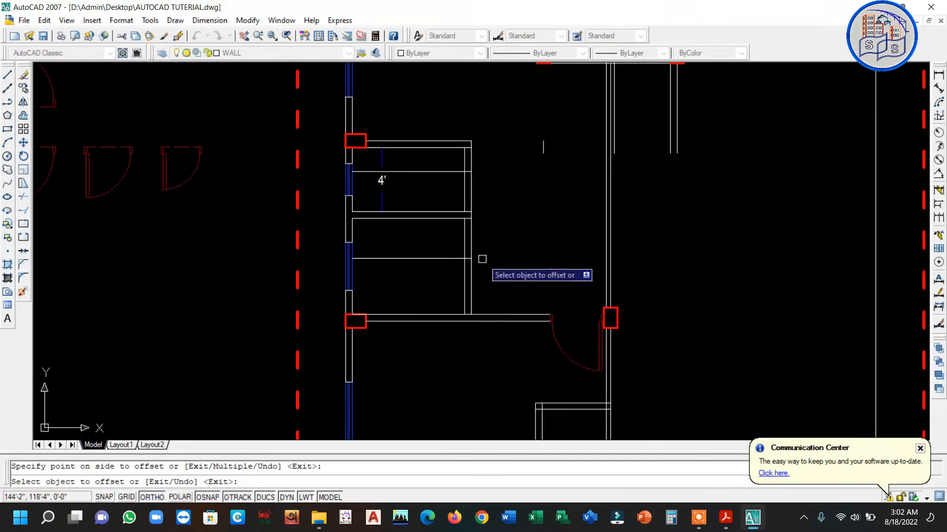
scroll(542, 345, "up", 4)
left_click(513, 326)
left_click(556, 323)
Offset the upper line of the horizontal wall beside the upper-left column upward to mark the balcony door opening.
scroll(397, 331, "down", 5)
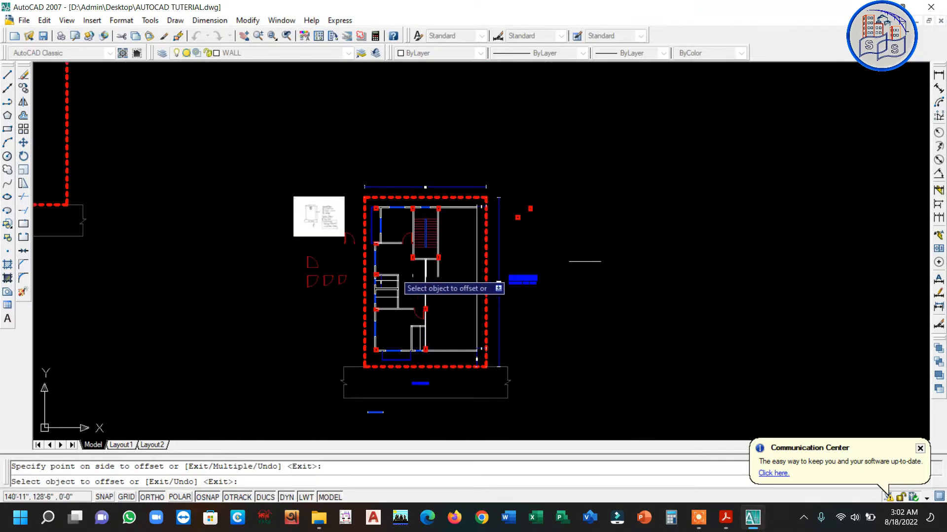
scroll(400, 283, "up", 3)
scroll(393, 273, "up", 4)
scroll(382, 160, "up", 2)
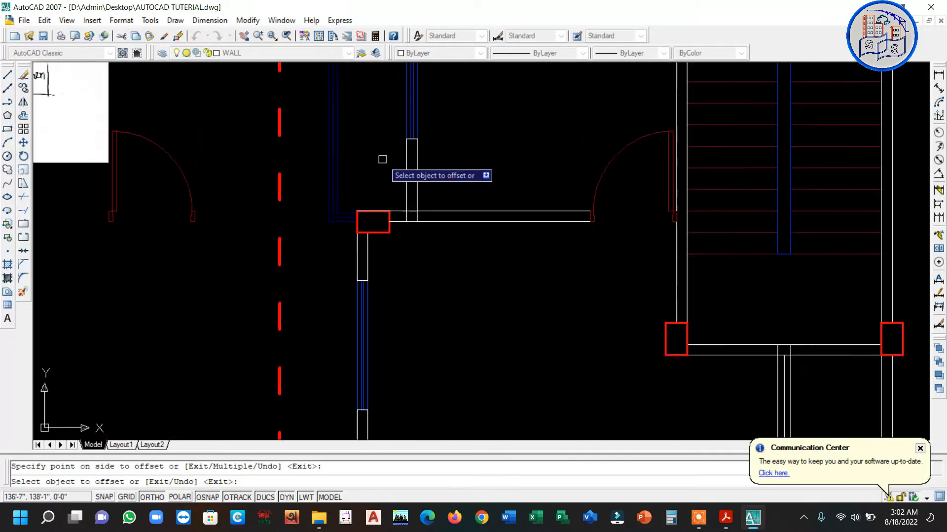
left_click(393, 212)
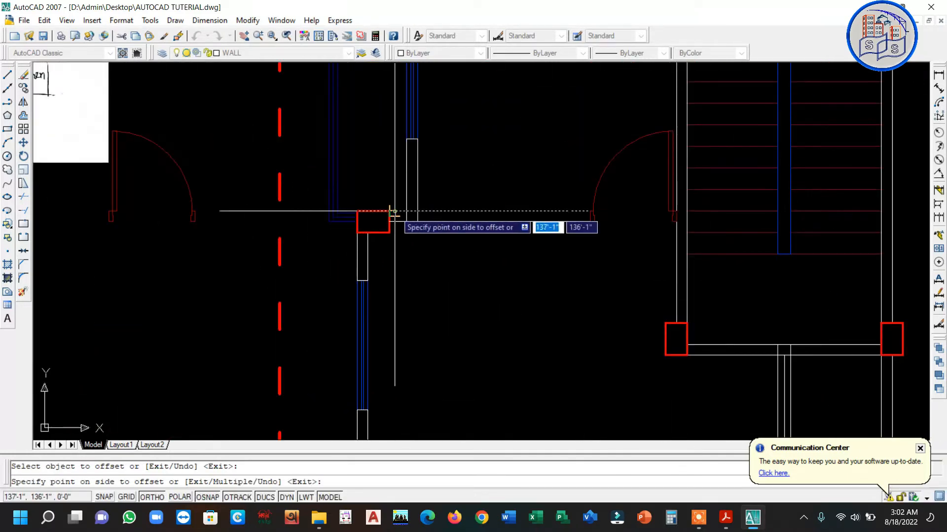
left_click(390, 175)
scroll(419, 231, "down", 5)
scroll(430, 229, "up", 2)
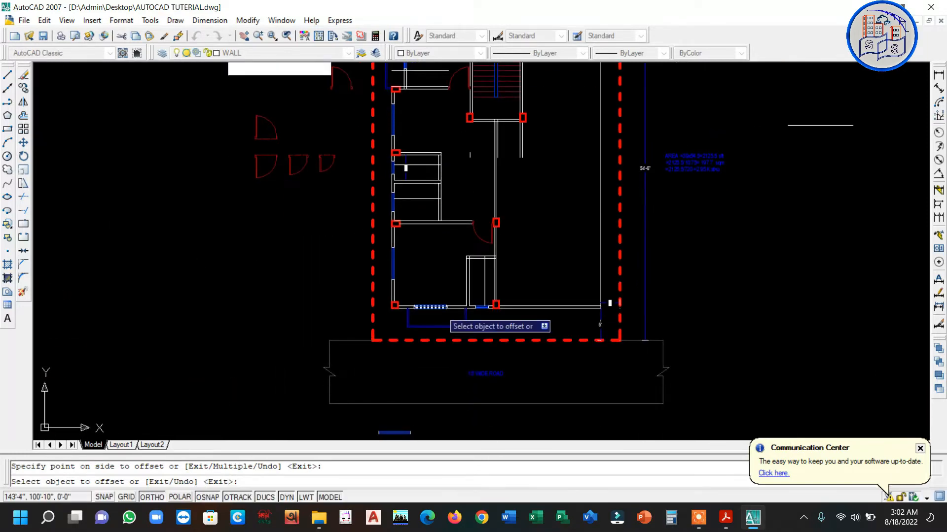
scroll(443, 310, "up", 6)
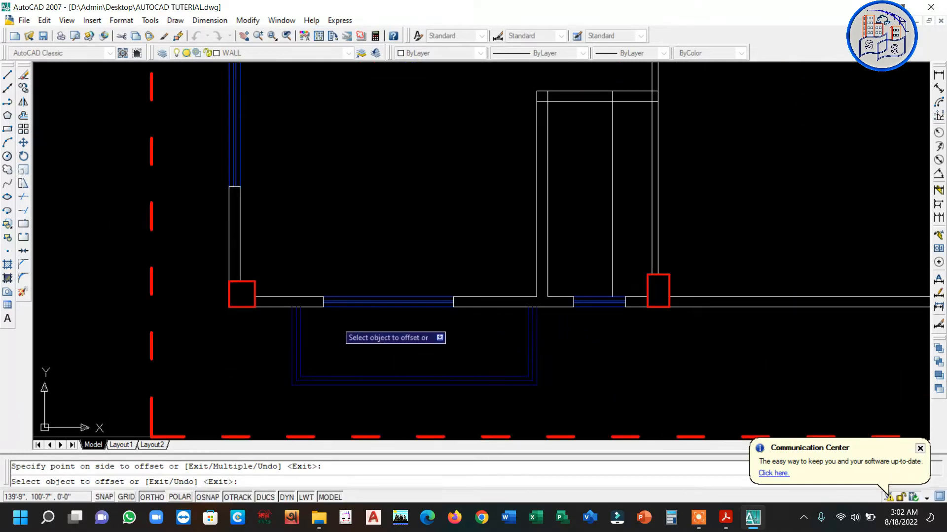
scroll(521, 313, "up", 3)
scroll(490, 332, "down", 4)
scroll(490, 331, "down", 4)
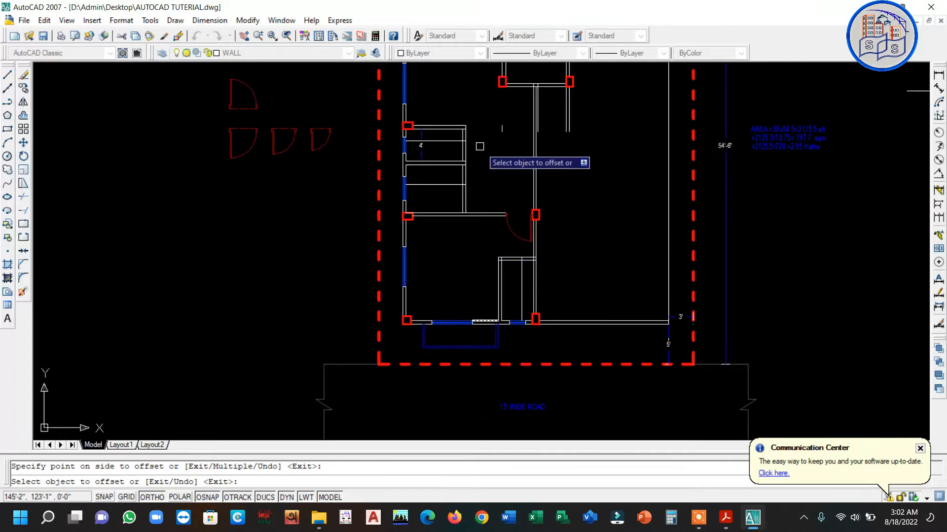
middle_click_drag(483, 151, 489, 210)
key("Escape")
Trim door openings in the right-hand walls of both small rooms and remove the leftover offset lines.
scroll(473, 222, "up", 5)
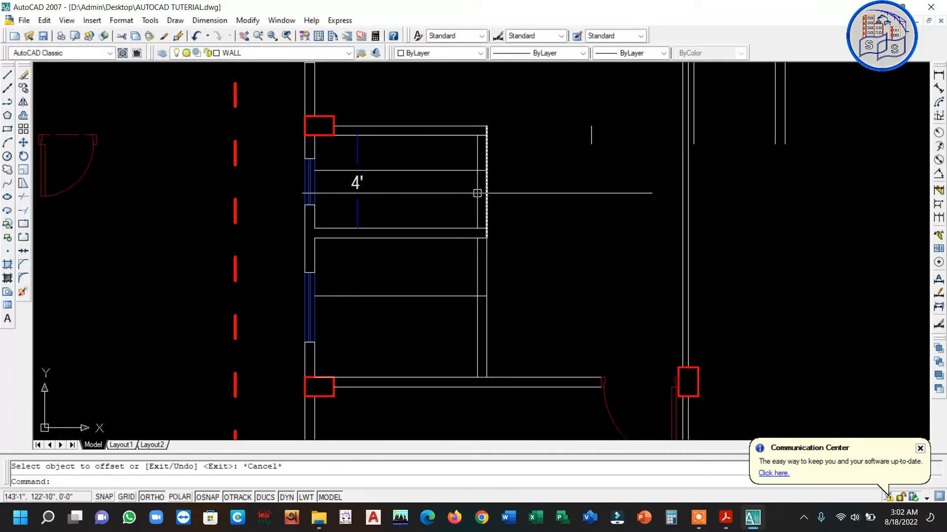
left_click(475, 255)
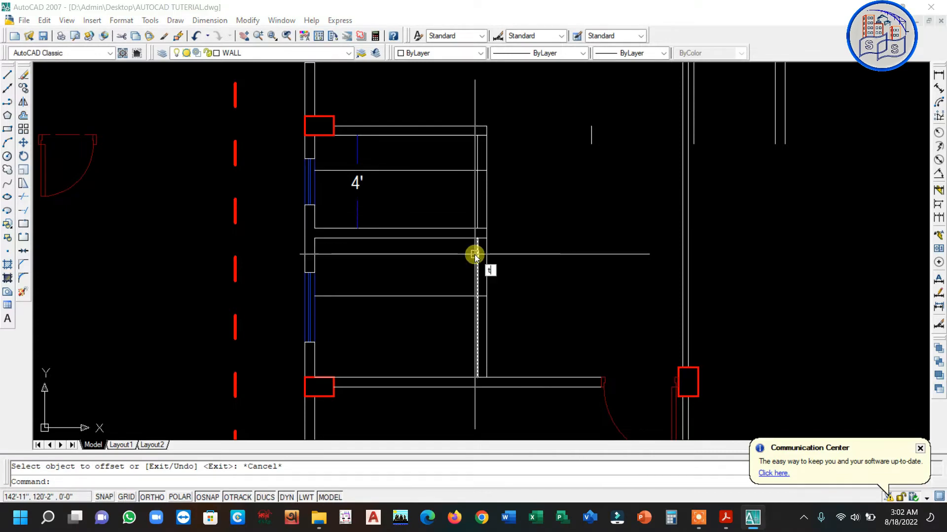
key("space")
key("space")
left_click(520, 194)
left_click(467, 186)
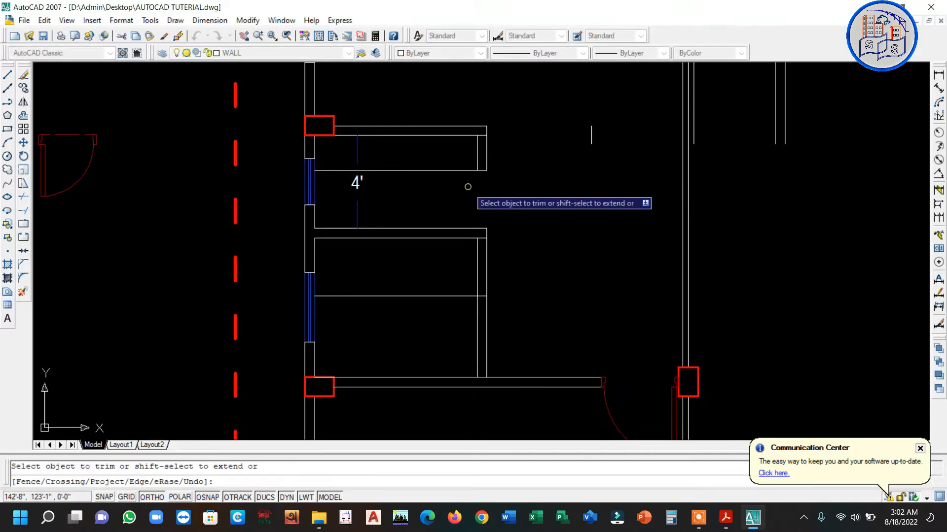
left_click(450, 173)
left_click(496, 264)
left_click(454, 260)
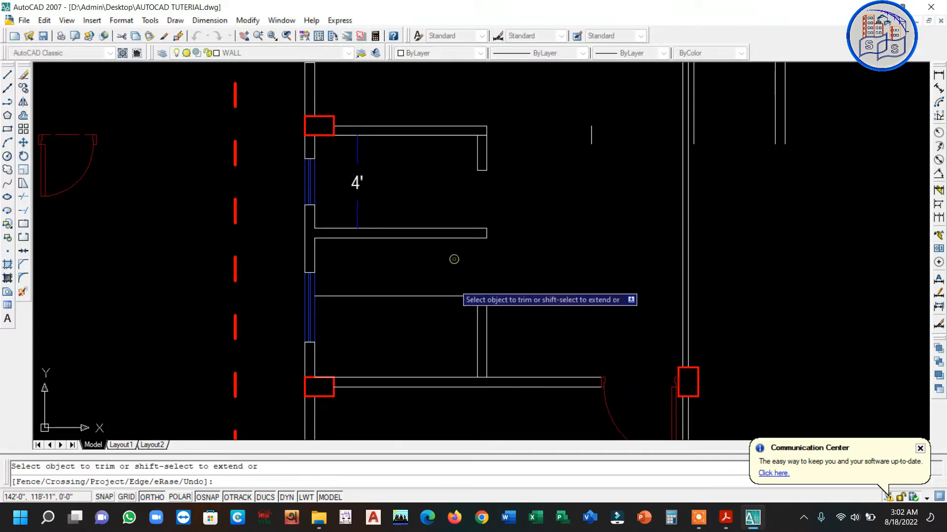
scroll(433, 261, "down", 2)
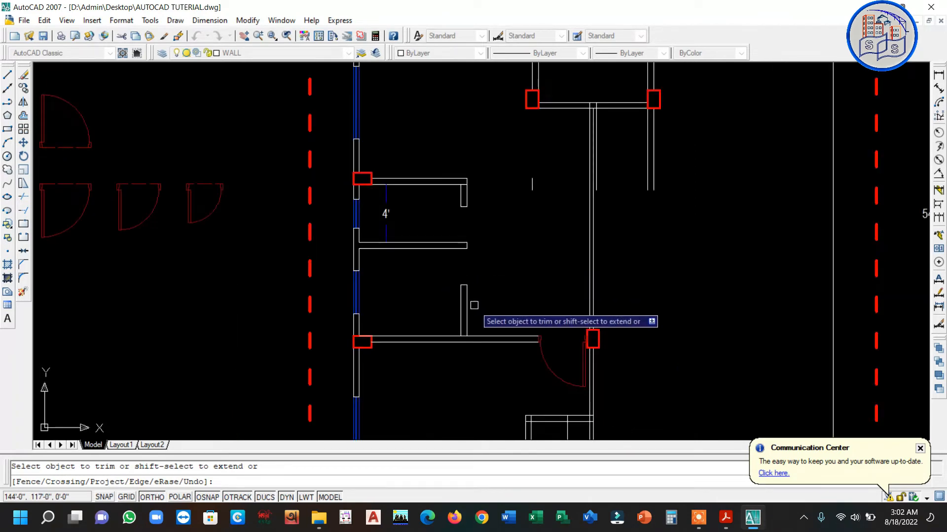
Trim a door opening in the top wall of the bottom closet, next to its left wall.
middle_click_drag(476, 310, 480, 249)
scroll(518, 316, "down", 2)
scroll(535, 327, "up", 3)
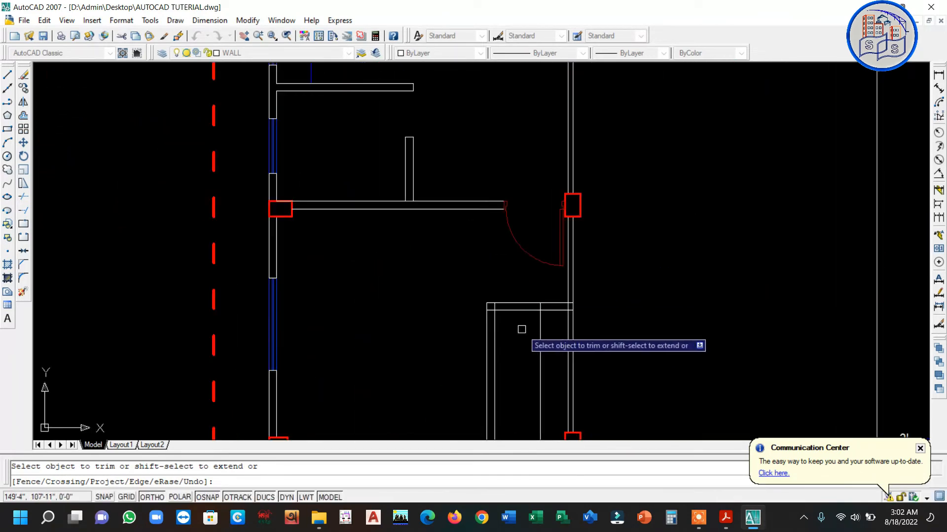
scroll(540, 333, "down", 3)
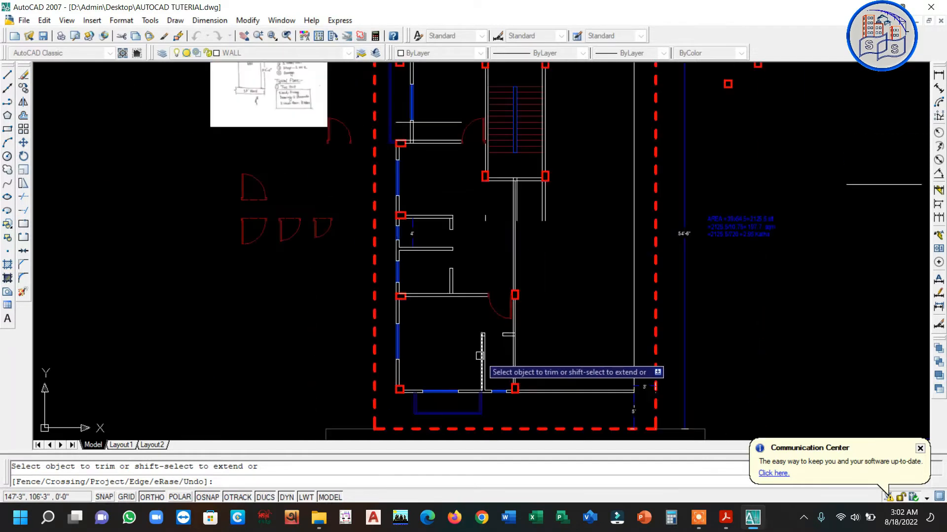
Trim the balcony door opening in the upper-left room's wall below the window and clear the leftover offset line.
scroll(409, 116, "up", 3)
scroll(418, 160, "up", 2)
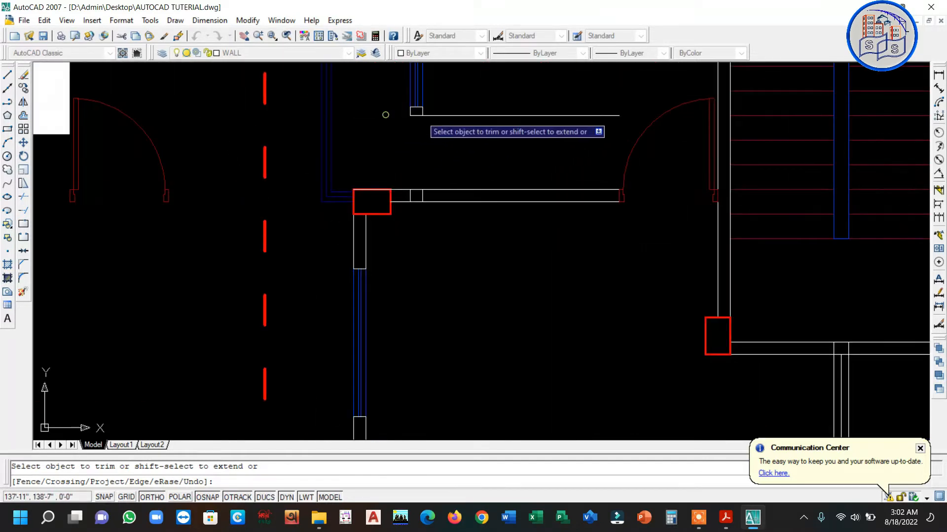
scroll(465, 207, "down", 3)
middle_click_drag(471, 240, 464, 265)
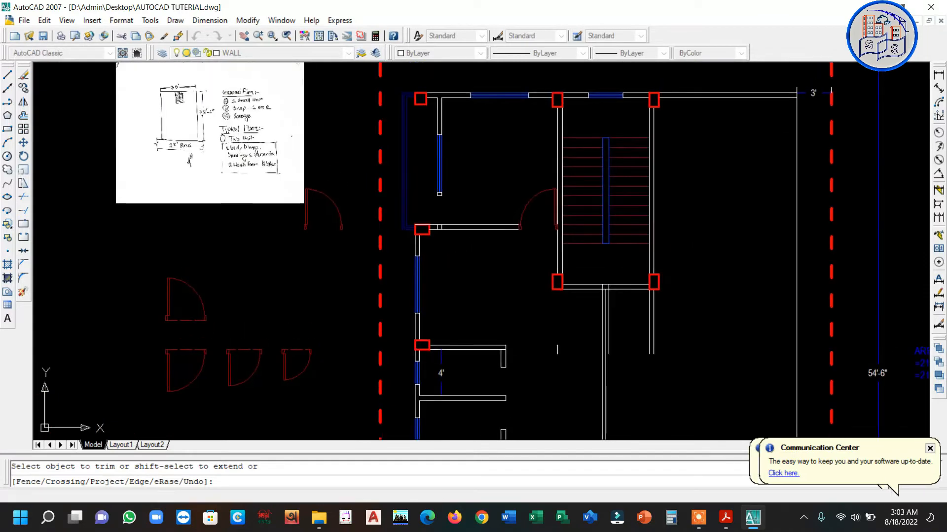
middle_click_drag(458, 166, 449, 131)
key("Escape")
Move the smallest door symbol horizontally into the plan, to the right of the two small rooms.
middle_click_drag(463, 257, 460, 151)
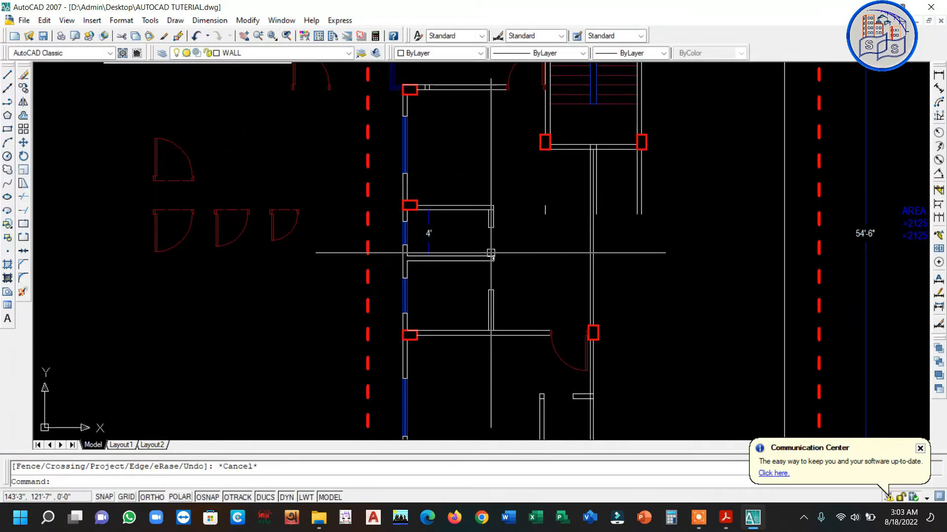
left_click(273, 232)
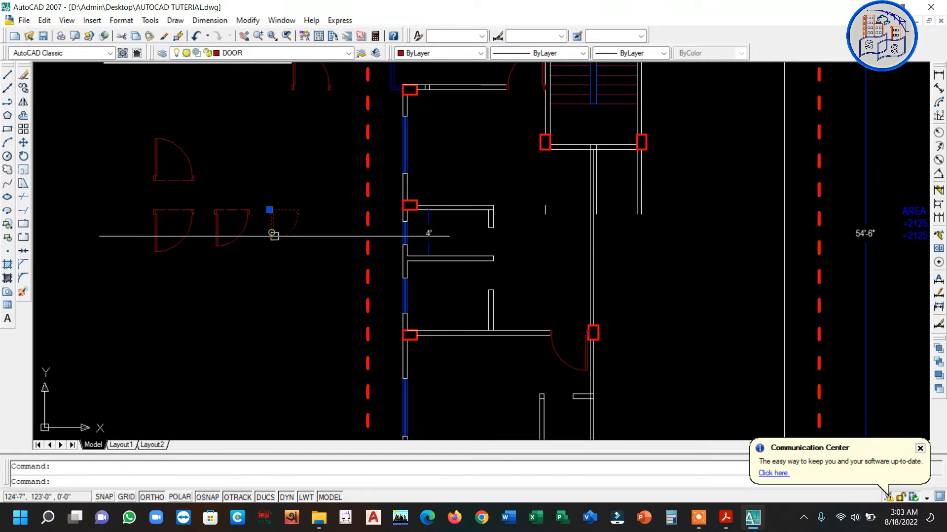
left_click(269, 211)
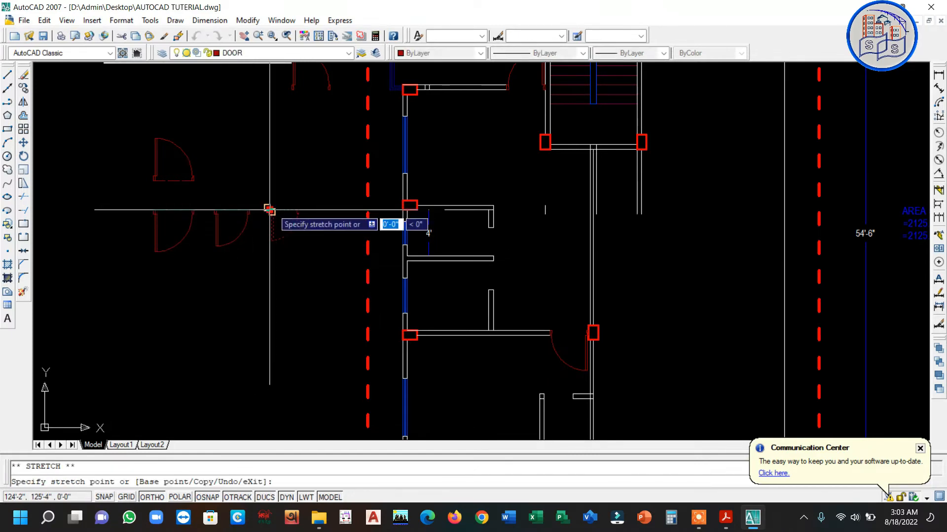
scroll(493, 244, "up", 3)
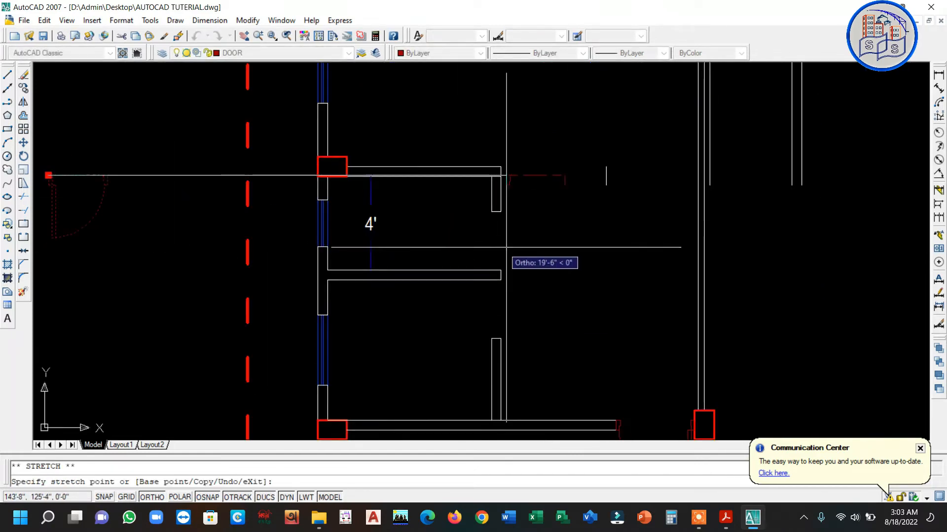
left_click(539, 246)
key("Escape")
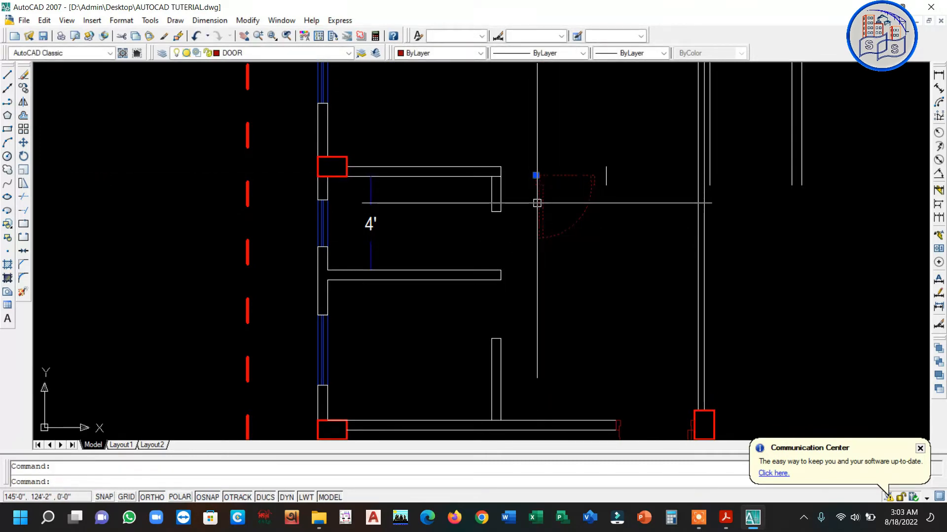
Rotate the small door 270° about its hinge-side corner so its opening runs vertically.
left_click(529, 204)
key("Return")
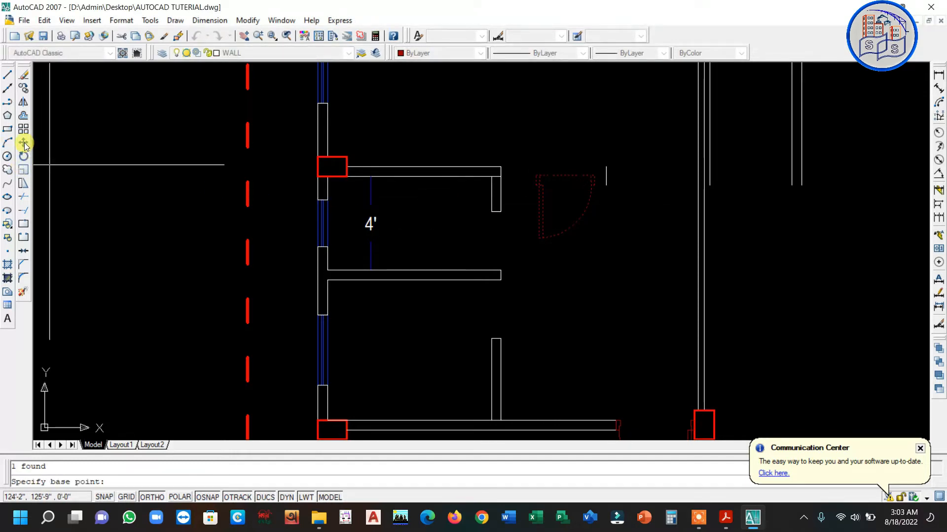
left_click(537, 175)
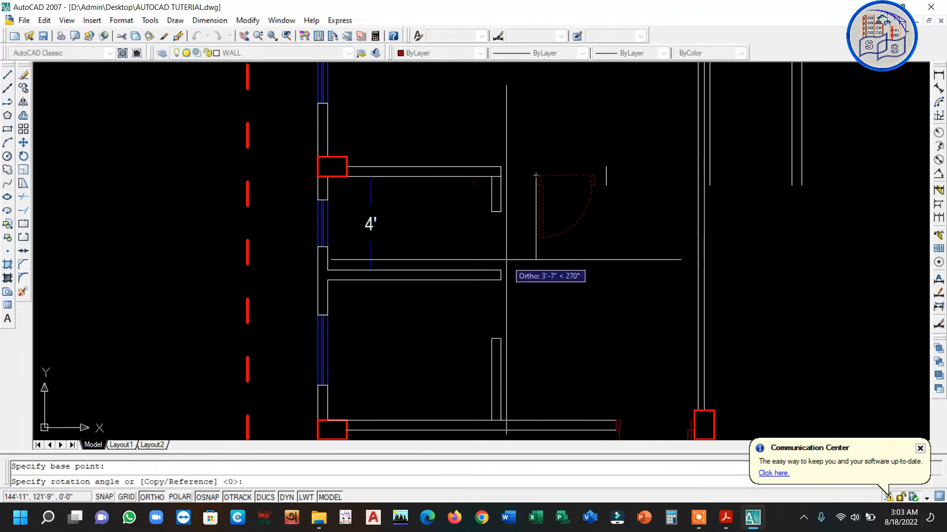
left_click(527, 310)
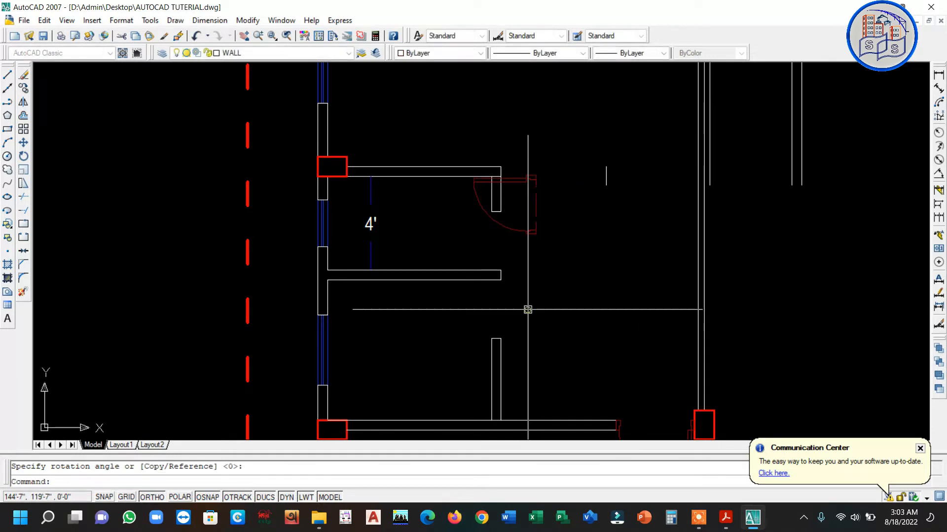
Move the rotated door by its upper corner onto the partition's end corner to fill the lower small room's opening.
left_click(532, 200)
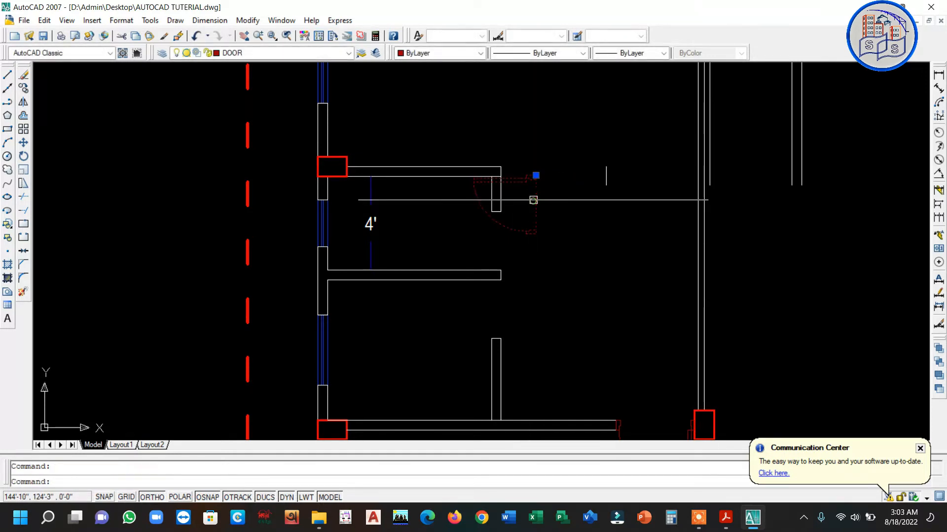
left_click(536, 176)
left_click(500, 280)
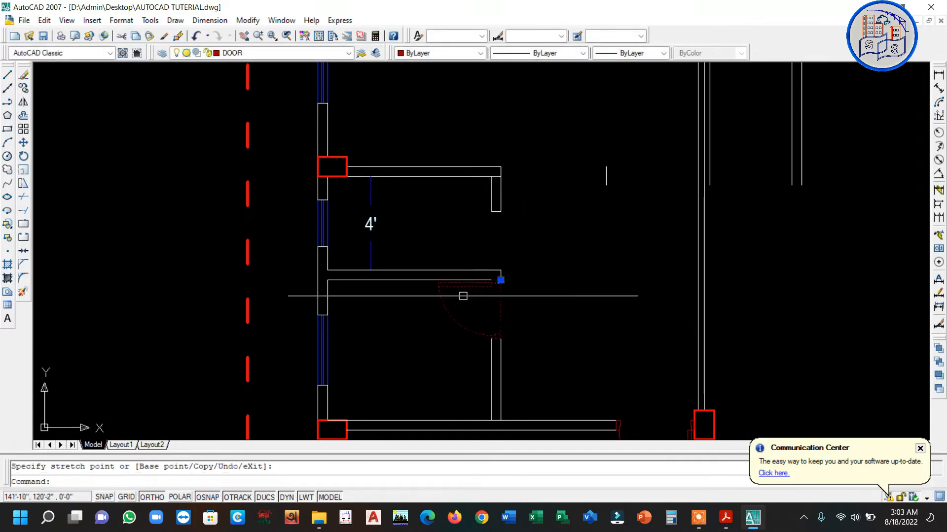
scroll(464, 298, "up", 3)
key("Escape")
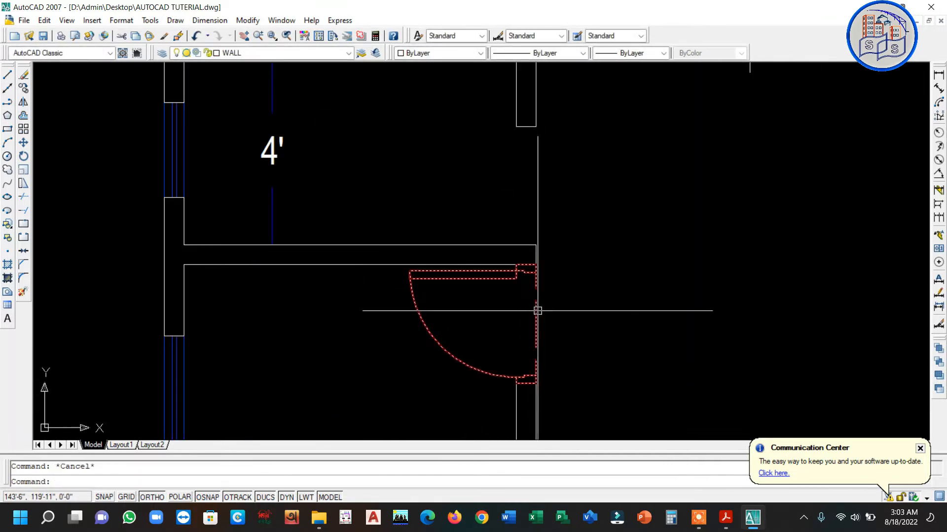
Mirror the lower small room's door across the partition's horizontal centerline into the upper small room's opening, keeping the original.
type("mi")
key("Return")
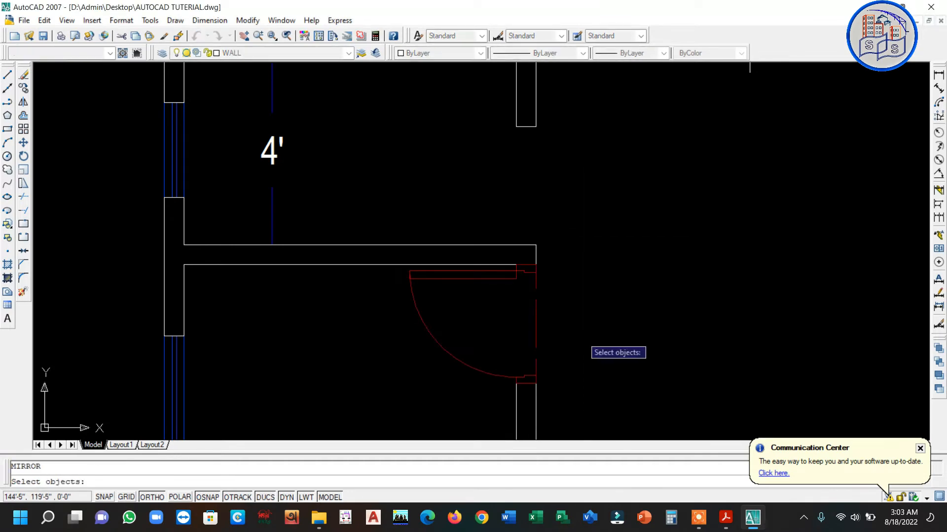
left_click(538, 312)
key("Return")
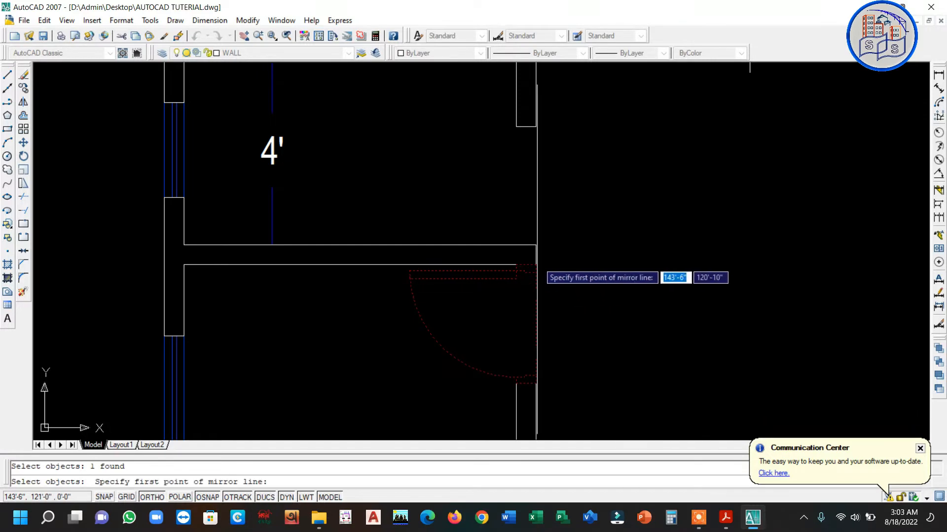
left_click(535, 255)
left_click(641, 263)
key("Return")
scroll(587, 265, "down", 4)
scroll(605, 286, "down", 4)
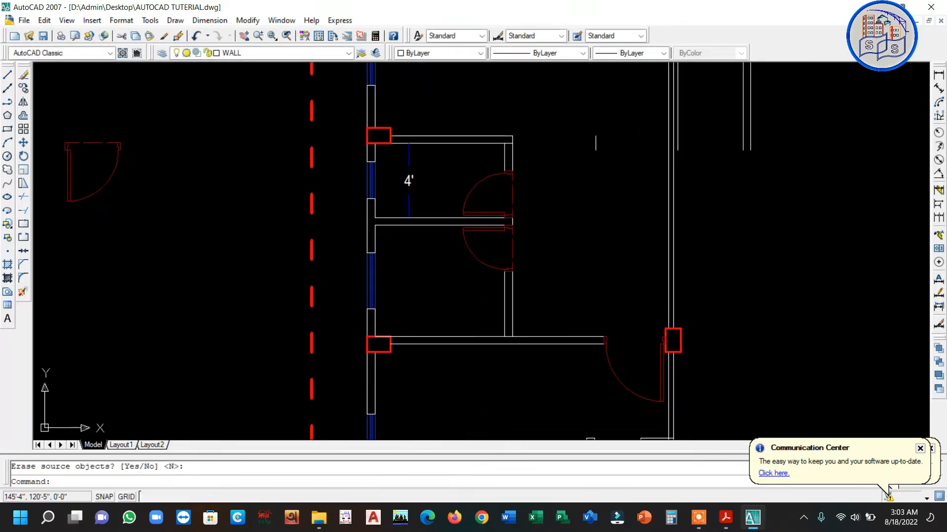
scroll(485, 115, "up", 5)
scroll(574, 297, "down", 5)
Copy the upper small room's door by its hinge-side corner into the upper-left room's balcony door opening.
scroll(573, 296, "up", 4)
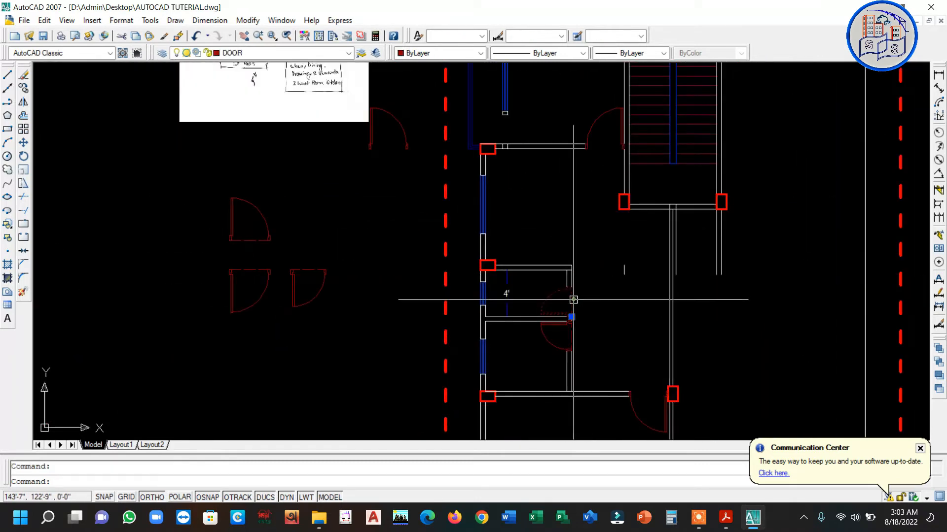
left_click(24, 90)
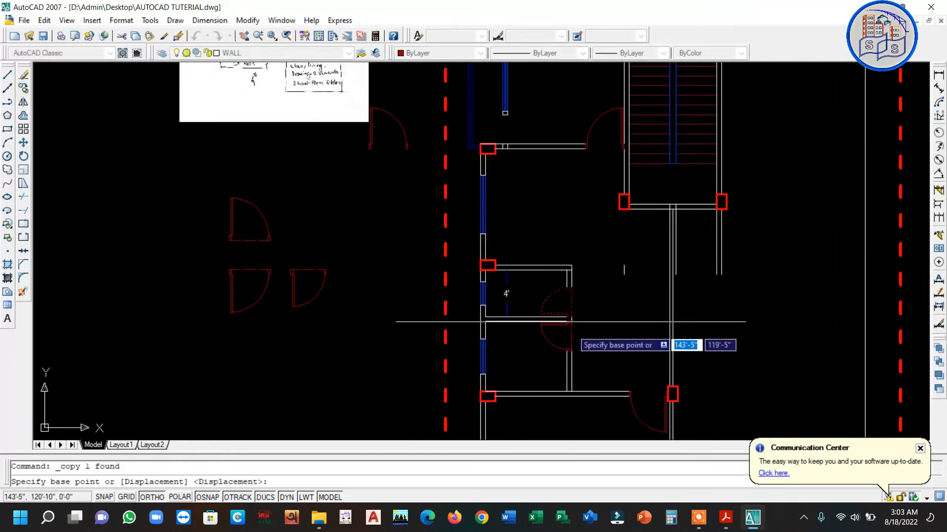
scroll(571, 321, "up", 4)
left_click(565, 355)
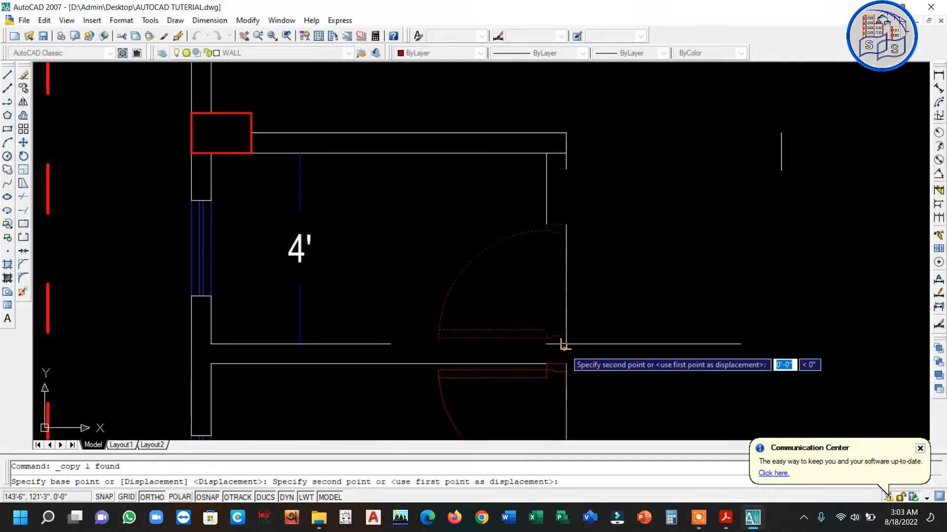
scroll(564, 375, "down", 5)
scroll(532, 276, "up", 2)
scroll(506, 237, "down", 1)
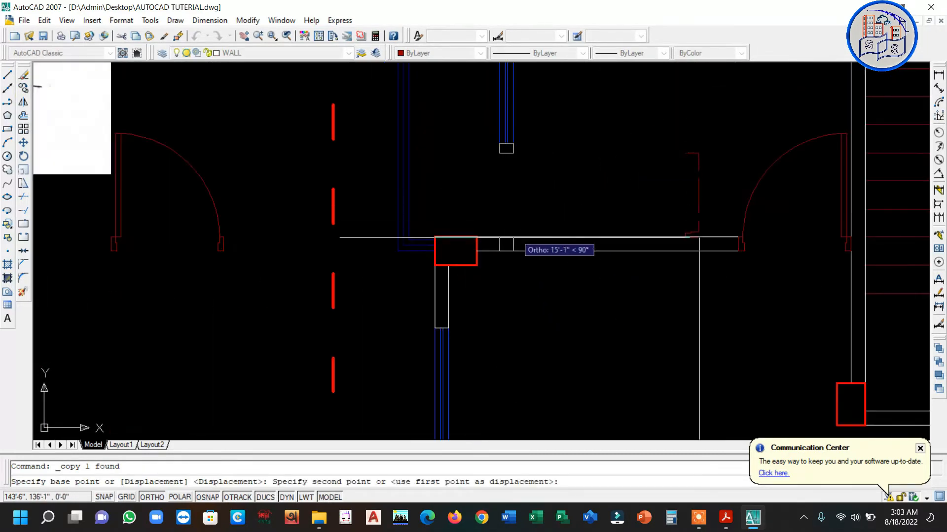
left_click(511, 239)
scroll(488, 252, "down", 3)
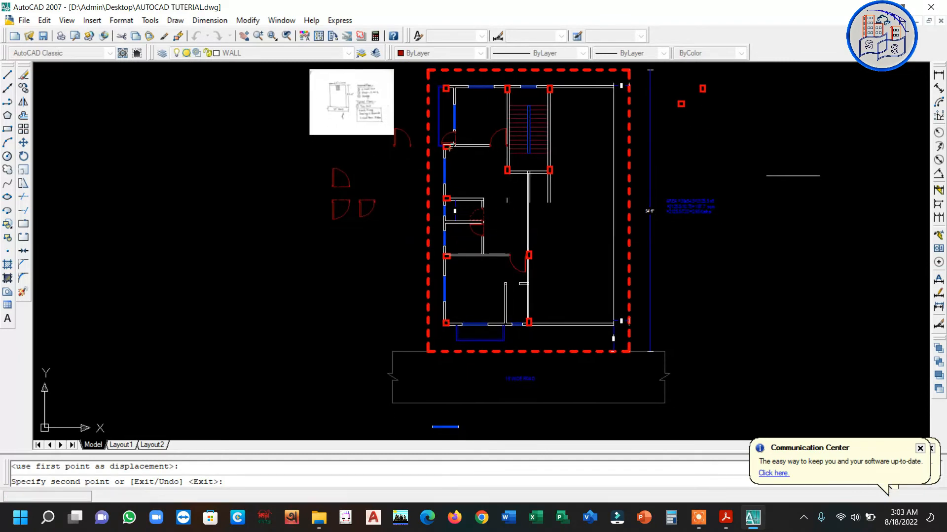
key("Escape")
Copy the lower small room's door horizontally into the open space to its right.
scroll(518, 289, "up", 3)
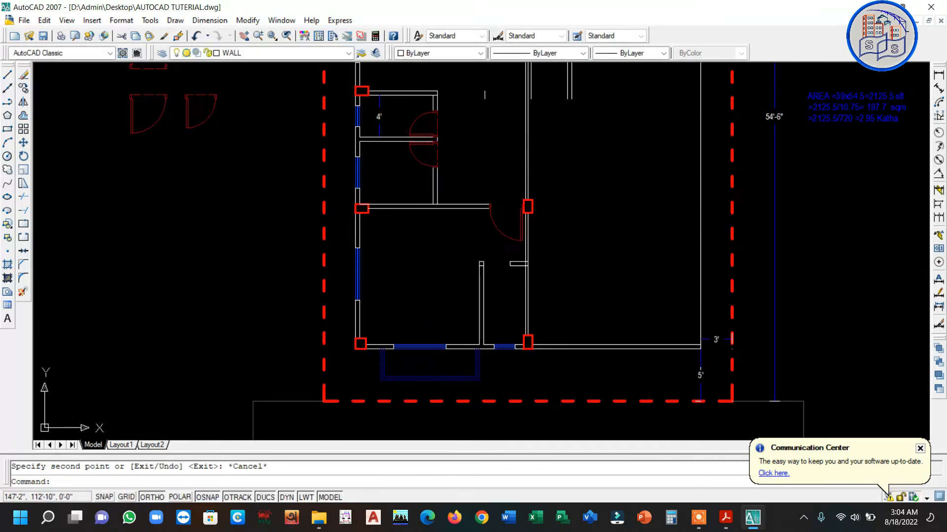
scroll(440, 157, "up", 3)
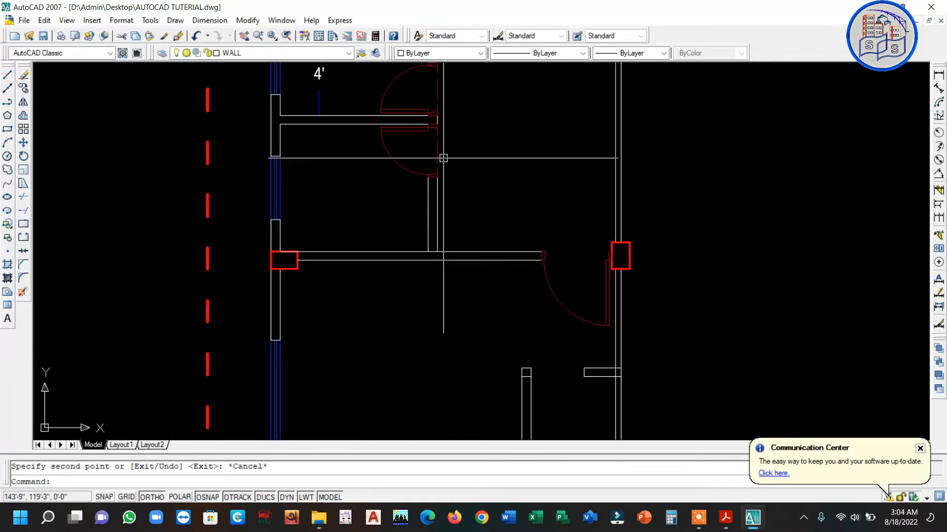
left_click(440, 157)
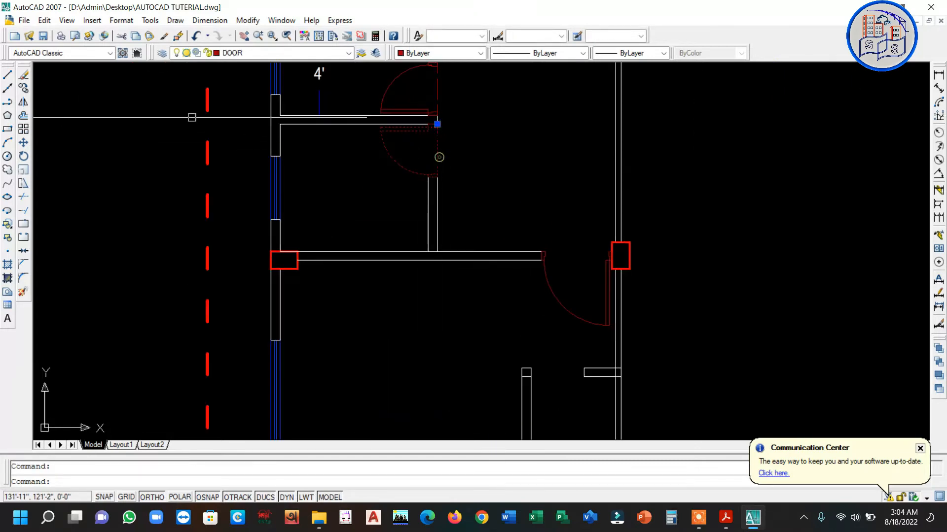
left_click(24, 88)
left_click(437, 143)
left_click(528, 176)
key("Escape")
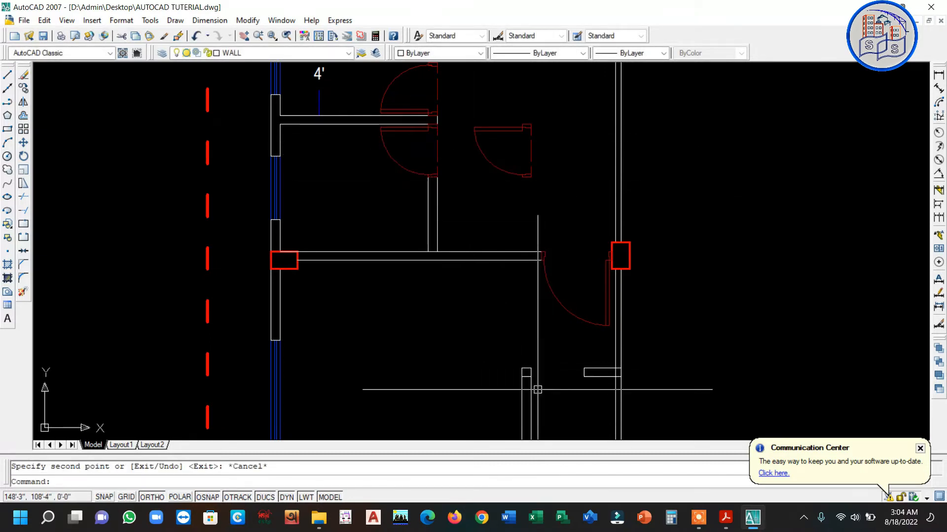
Rotate the copied door 90° about its upper hinge-side corner so its opening runs horizontally.
left_click(512, 128)
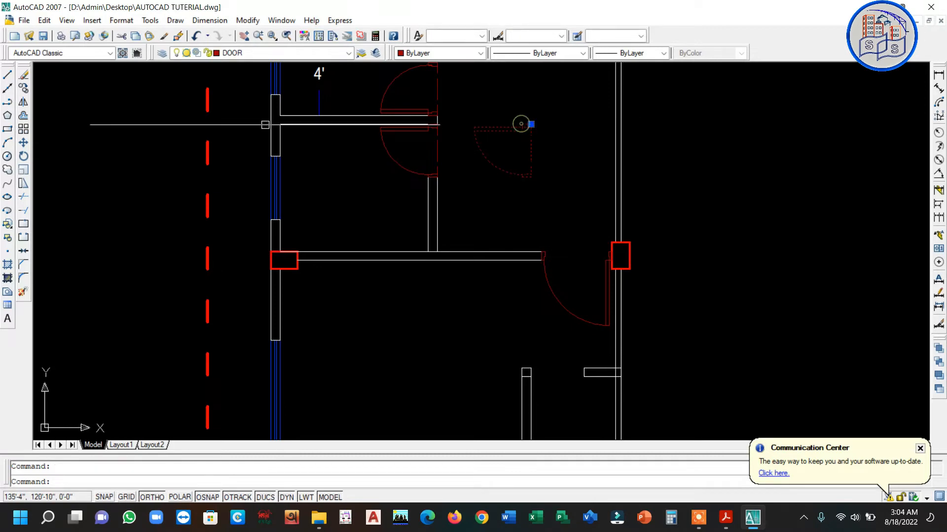
left_click(23, 156)
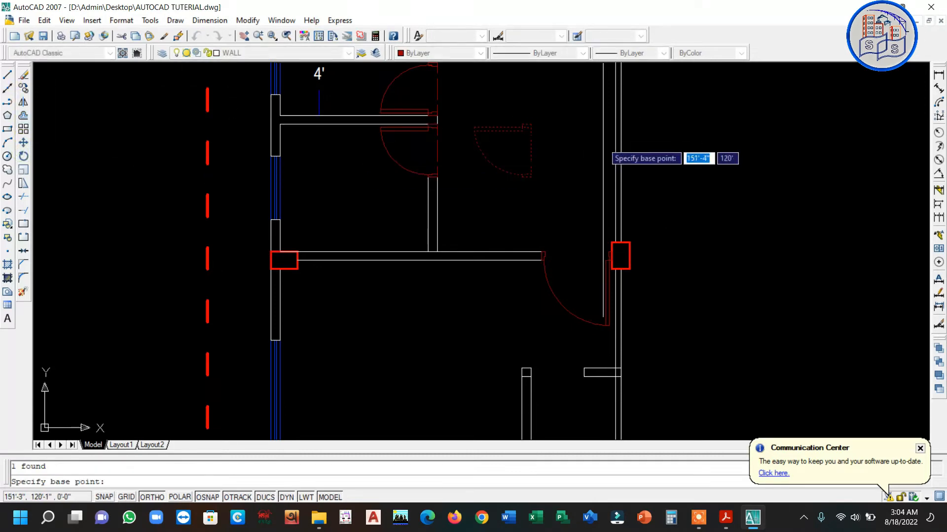
left_click(530, 126)
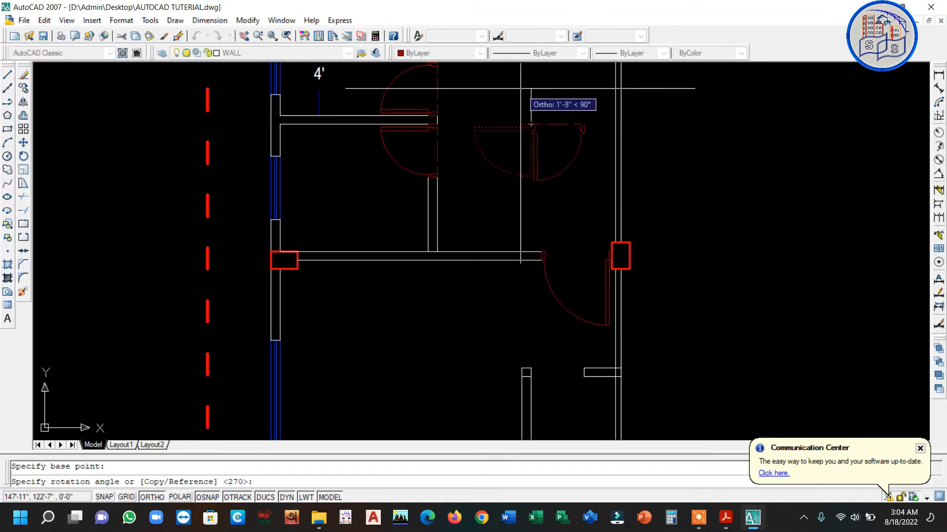
type("90")
key("Return")
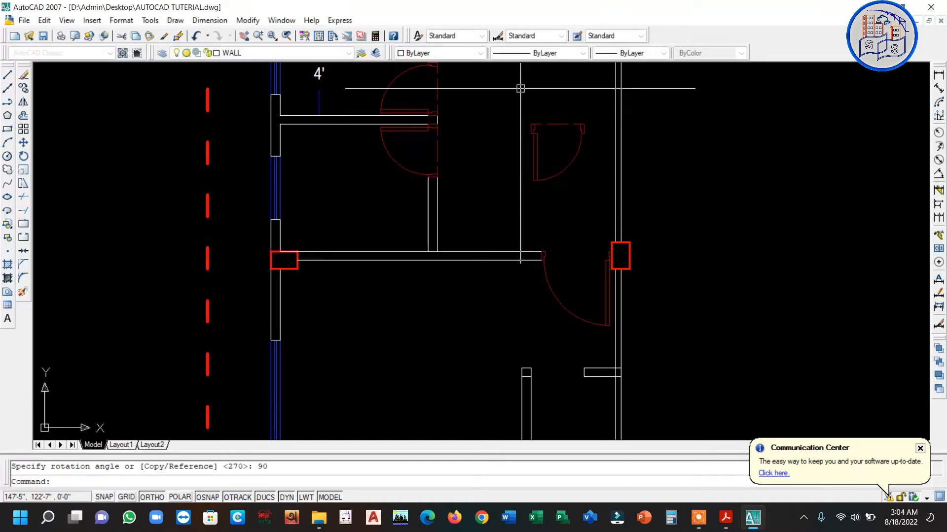
Move the rotated door by its hinge-side corner into the horizontal wall opening of the small room beside the bottom bedroom.
scroll(522, 153, "down", 4)
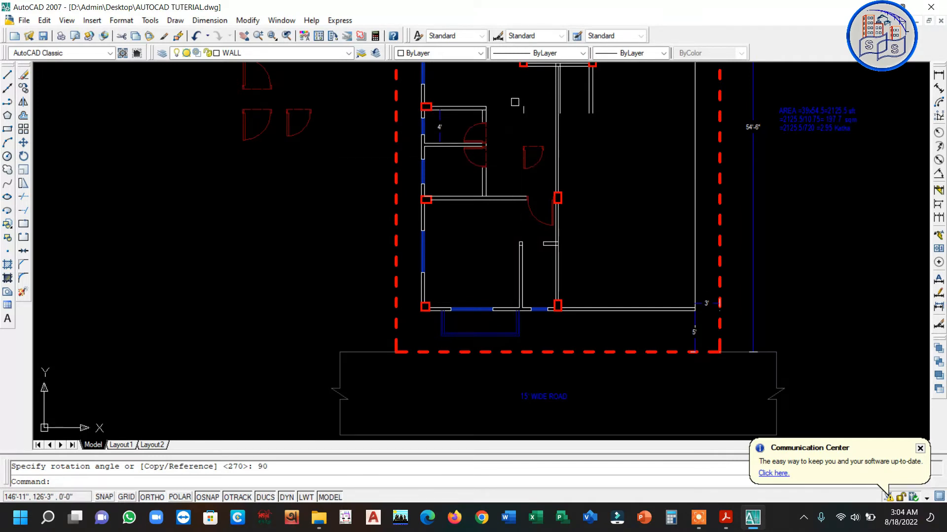
scroll(541, 153, "up", 3)
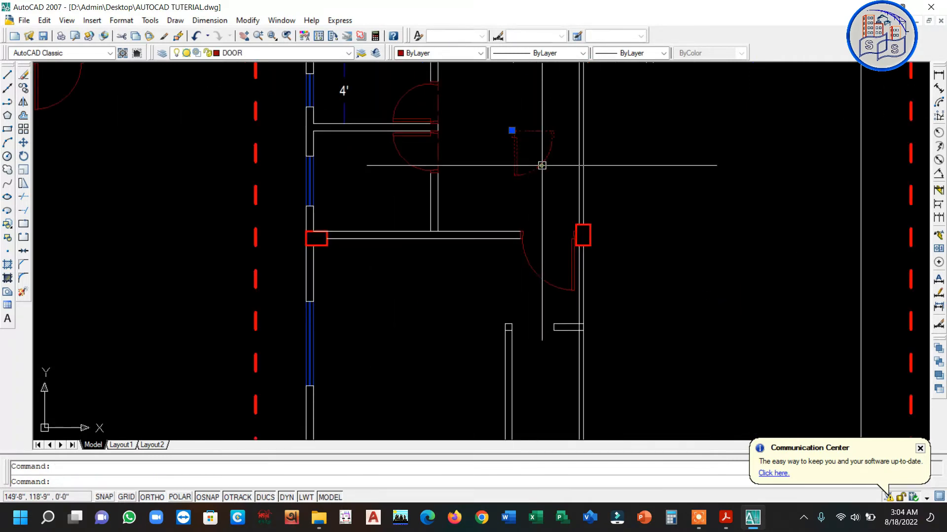
left_click(511, 130)
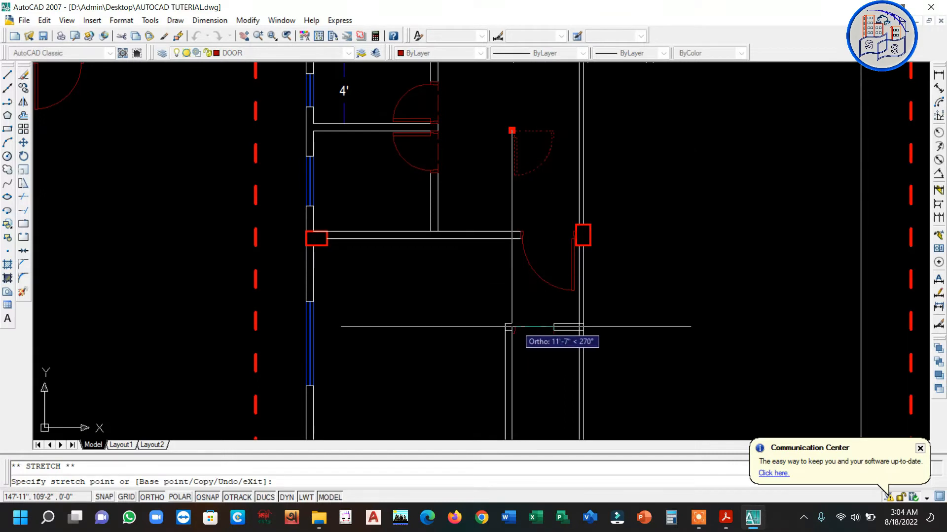
middle_click_drag(454, 270, 471, 123)
key("Escape")
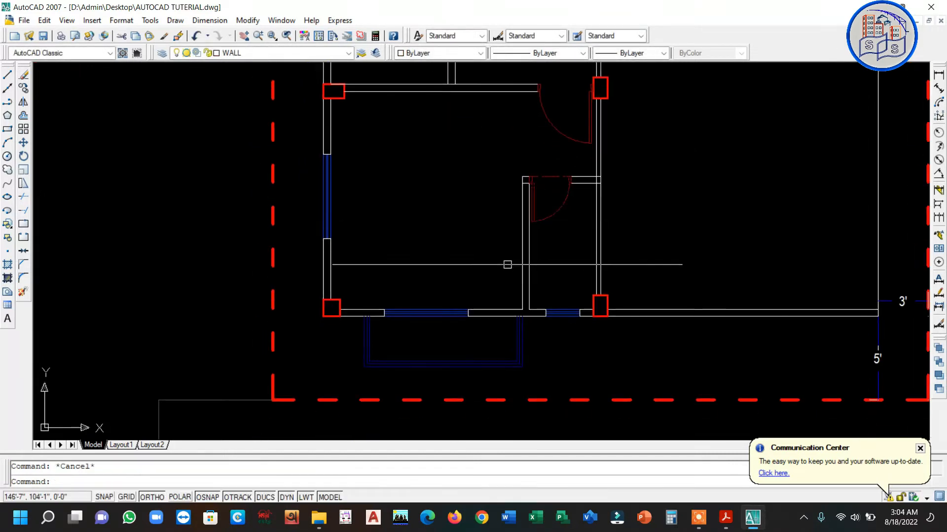
Draw a line across the bottom exterior wall in line with the balcony railing's inner right edge.
scroll(488, 326, "up", 4)
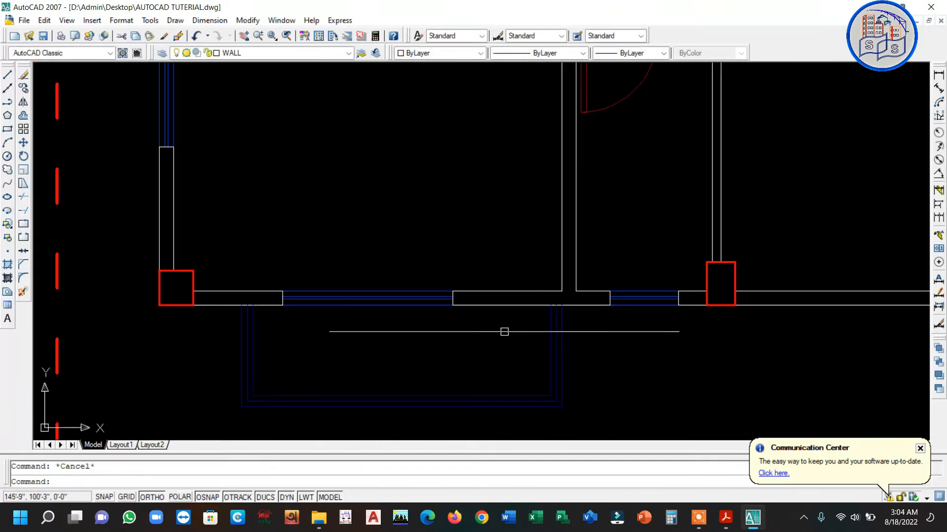
scroll(533, 281, "down", 4)
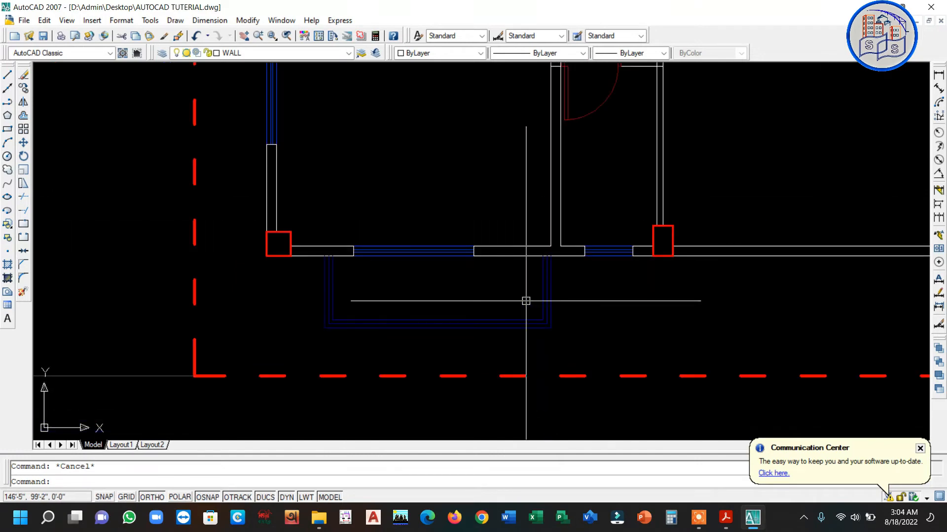
scroll(498, 291, "up", 3)
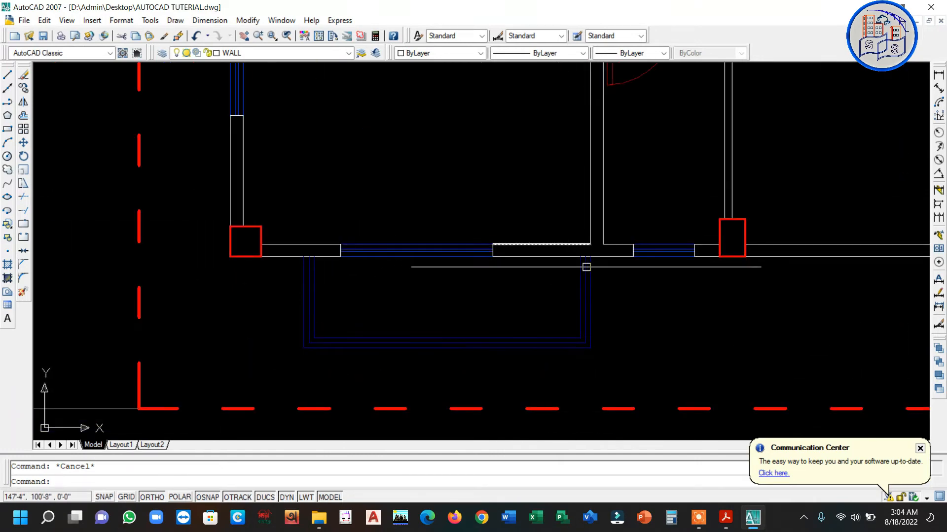
scroll(580, 265, "up", 3)
type("l")
key("Return")
left_click(571, 248)
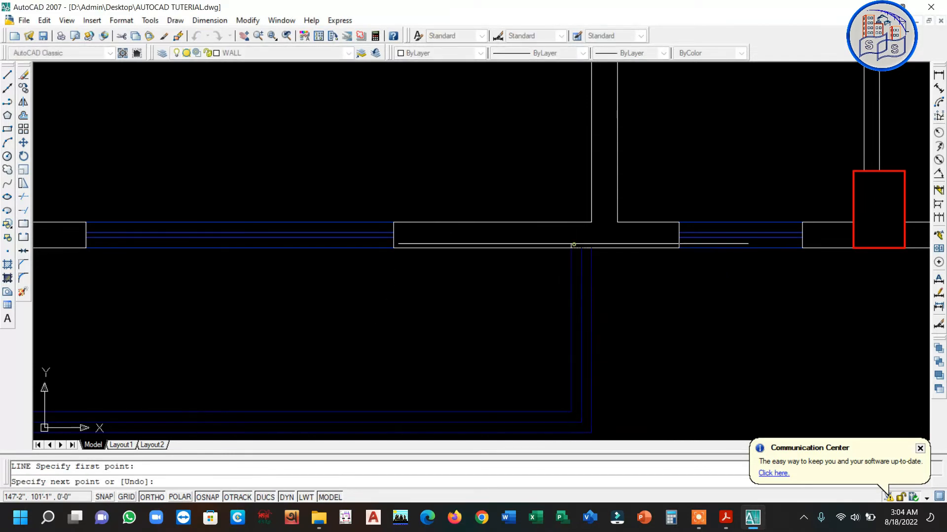
left_click(571, 221)
key("Escape")
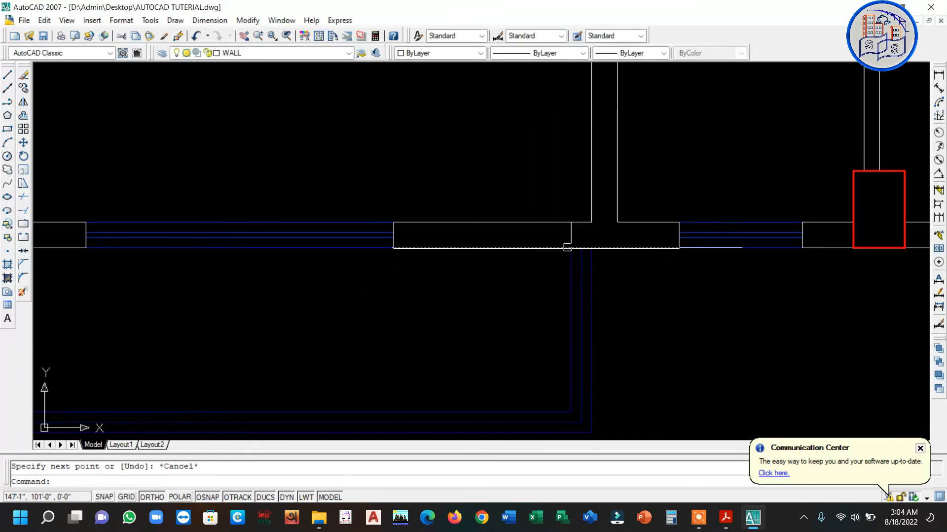
Offset the line across the bottom wall by 30 toward the large window.
type("o")
key("Return")
type("30")
key("Return")
left_click(571, 230)
left_click(469, 247)
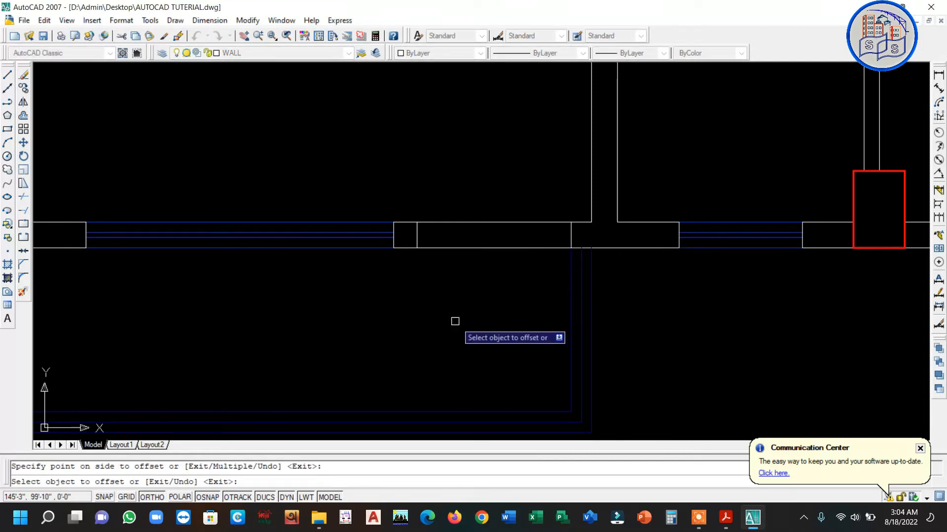
Trim both bottom wall lines between the two cross lines to create the balcony door opening.
key("Escape")
key("Return")
key("Return")
left_click(494, 305)
left_click(453, 208)
scroll(488, 300, "down", 2)
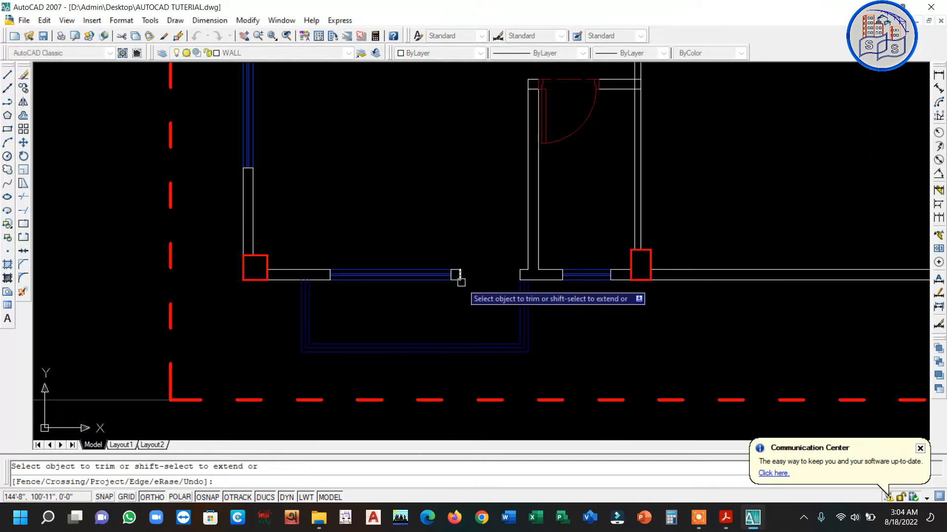
key("Escape")
Mirror the small room's door about a vertical line into the bottom bedroom, keeping the original.
scroll(484, 303, "down", 2)
scroll(524, 235, "up", 2)
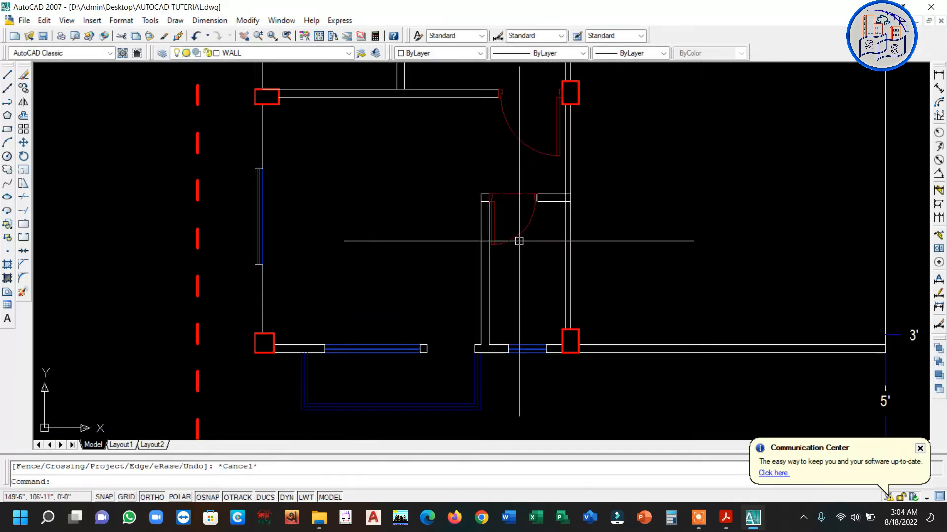
left_click(519, 242)
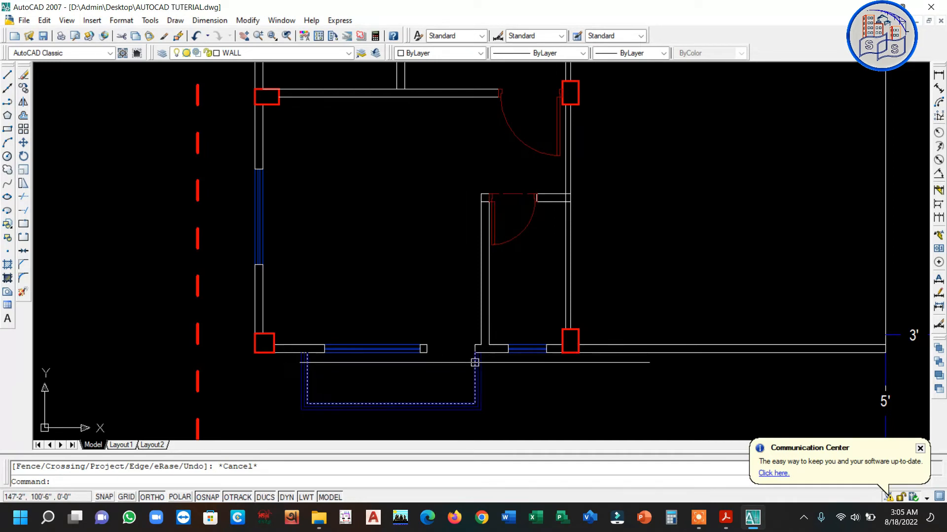
left_click(434, 233)
type("m")
key("Return")
key("Return")
left_click(454, 208)
left_click(454, 263)
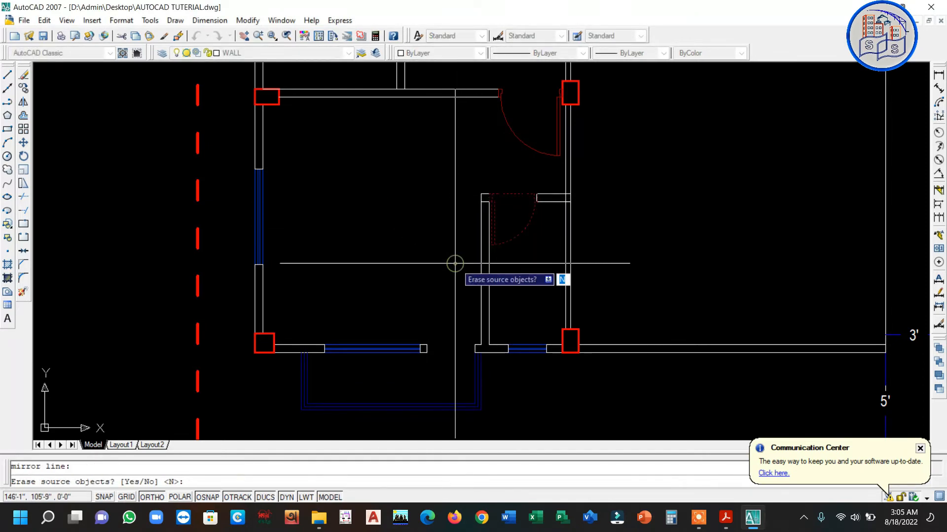
key("Return")
Move the mirrored door by its hinge-side corner onto the right wall end of the bottom balcony opening.
left_click(423, 223)
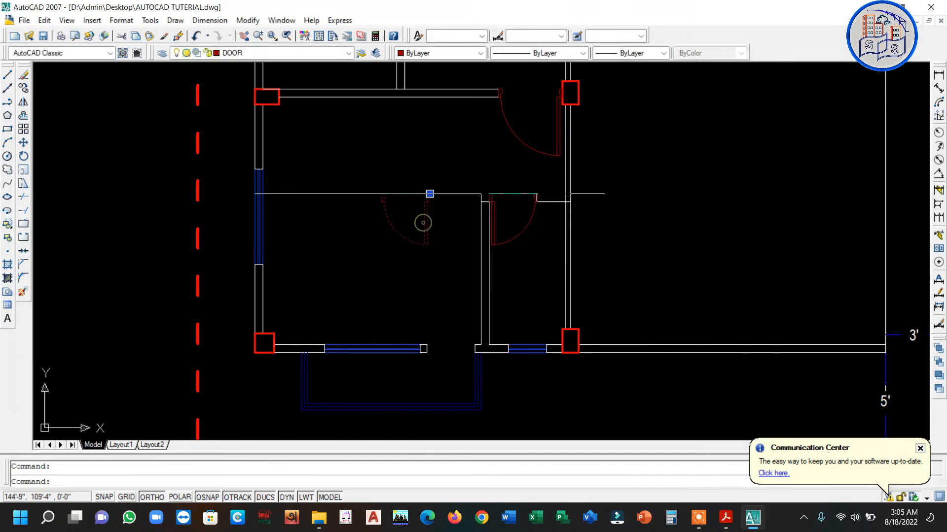
left_click(429, 193)
scroll(462, 350, "up", 4)
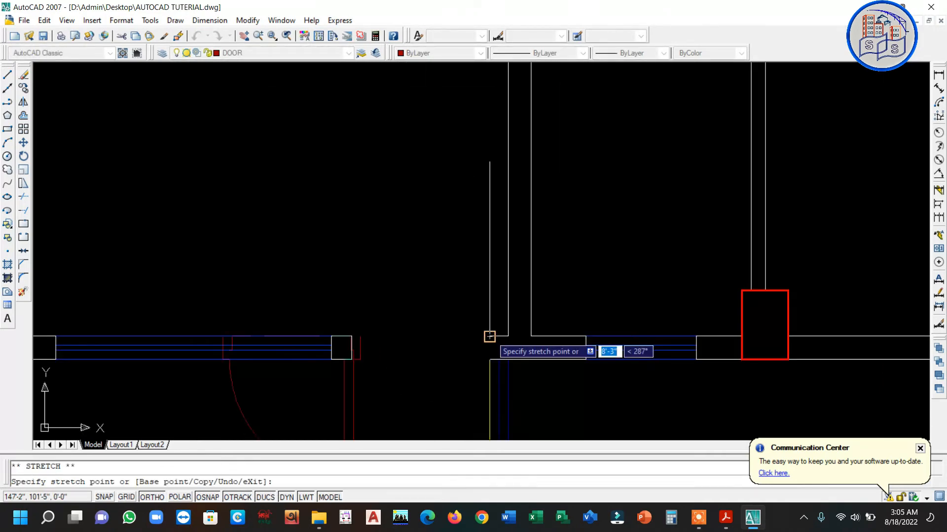
scroll(489, 336, "down", 6)
key("Escape")
Undo the last stretch near the bottom balcony door and window.
scroll(389, 251, "down", 4)
scroll(367, 170, "up", 3)
middle_click_drag(409, 295, 423, 284)
scroll(406, 376, "up", 8)
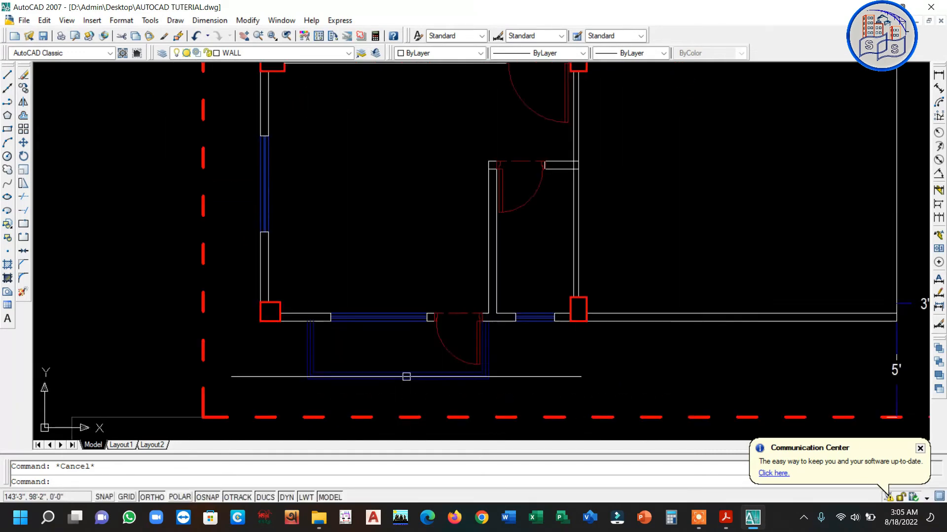
scroll(441, 270, "up", 4)
scroll(471, 257, "down", 3)
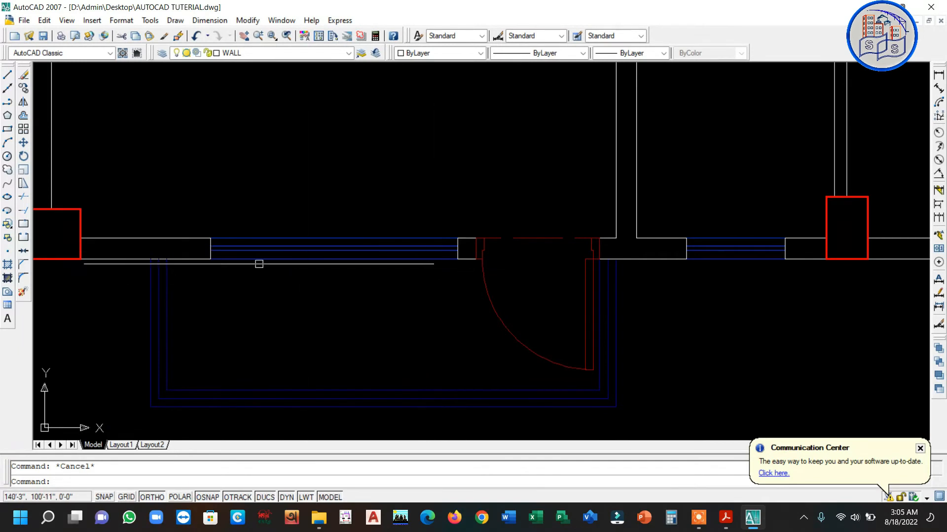
key("ctrl+z")
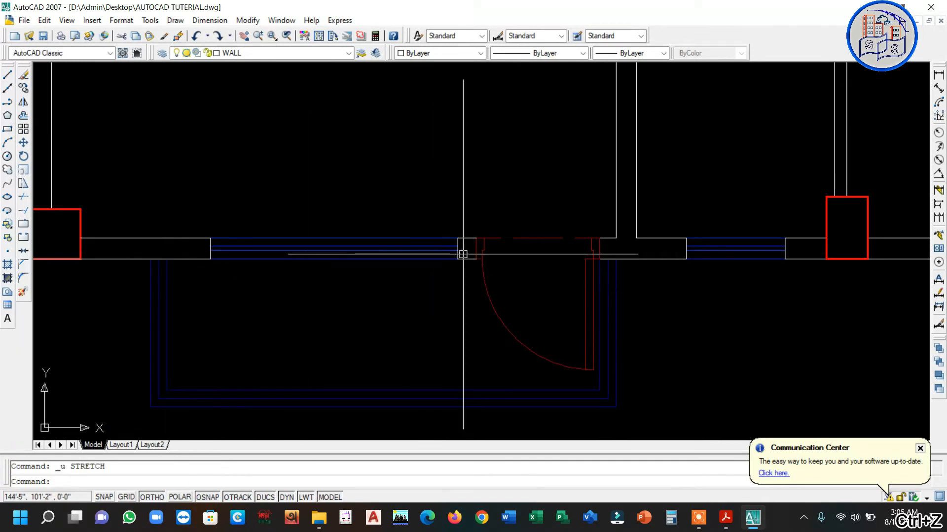
Stretch the bottom balcony window and its adjoining wall ends 6 inches away from the balcony door.
left_click(469, 295)
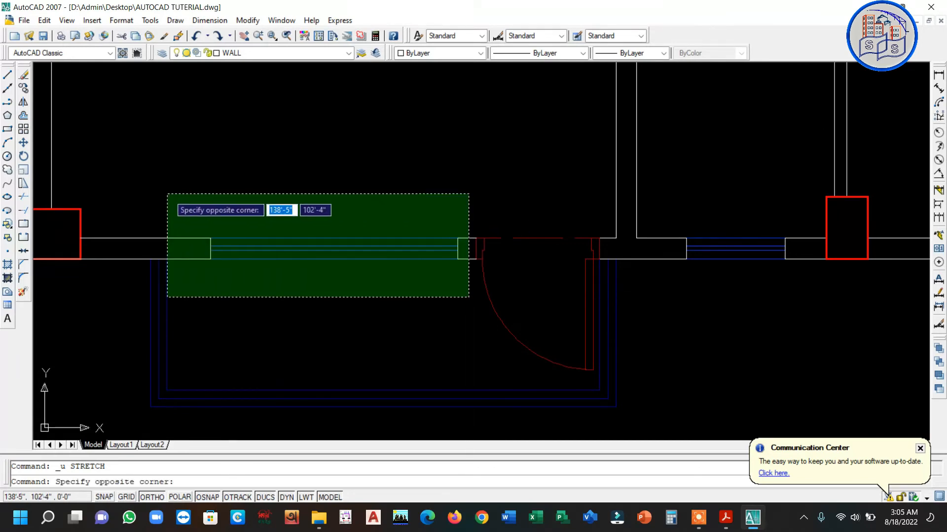
left_click(190, 196)
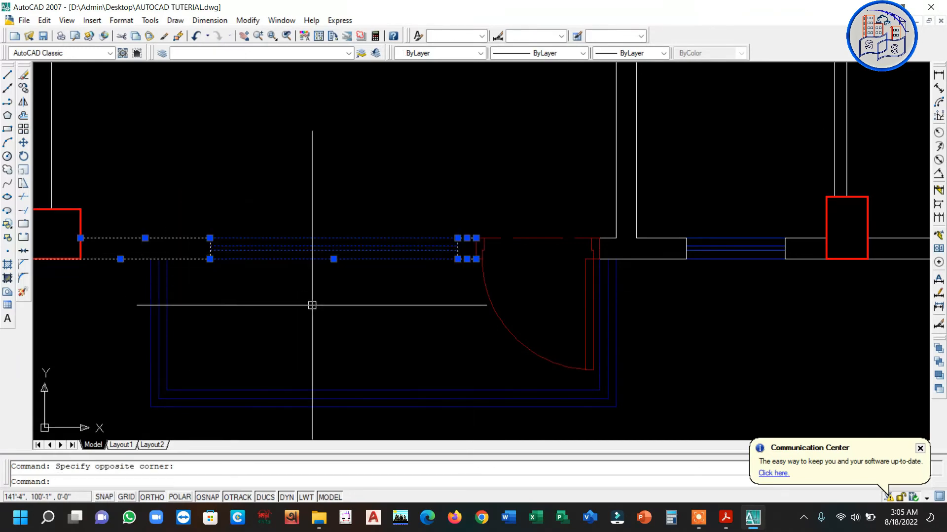
type("s")
key("space")
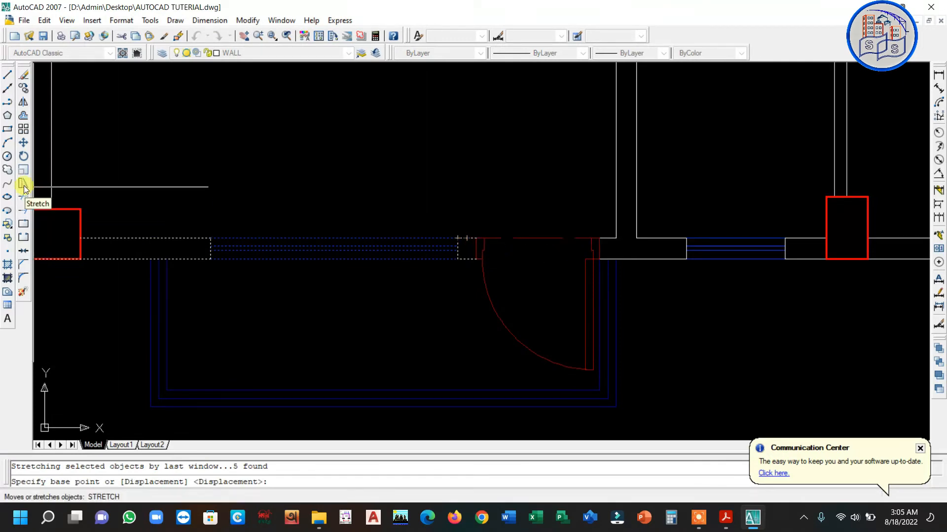
left_click(458, 238)
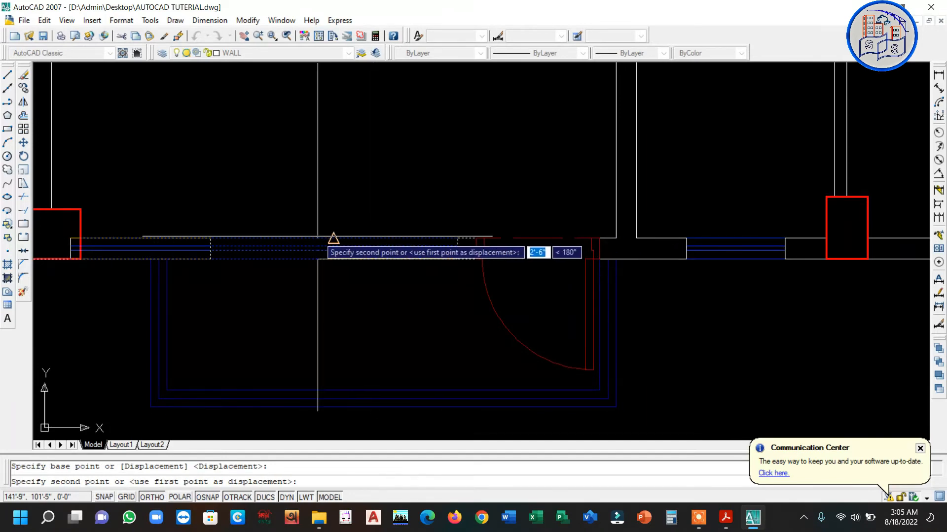
type("6")
key("Return")
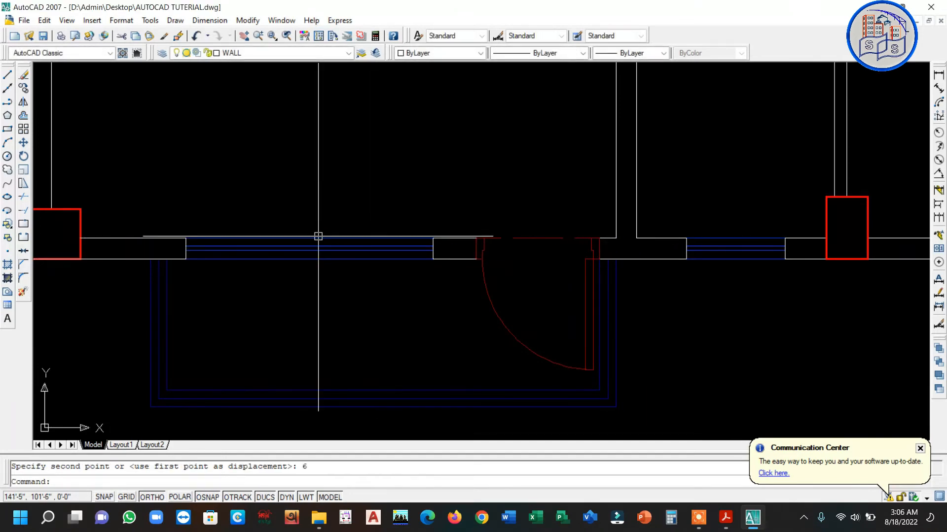
Examine the upper balcony door and the window wall beside it.
scroll(448, 260, "down", 3)
mouse_move(464, 222)
middle_mouse_down()
mouse_move(447, 349)
mouse_move(447, 465)
middle_mouse_up()
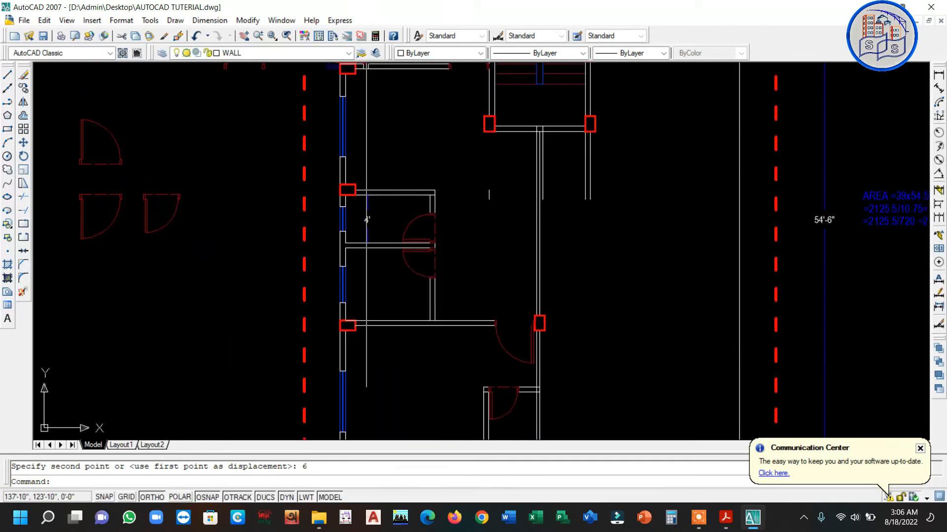
middle_click_drag(365, 161, 374, 303)
scroll(353, 135, "up", 2)
scroll(384, 176, "up", 4)
scroll(404, 232, "down", 4)
middle_click_drag(406, 185, 406, 219)
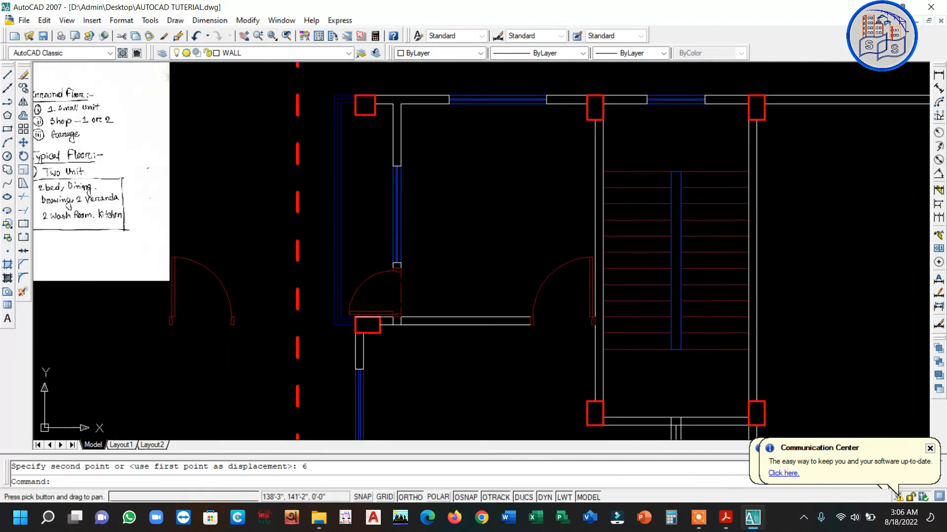
scroll(401, 242, "up", 2)
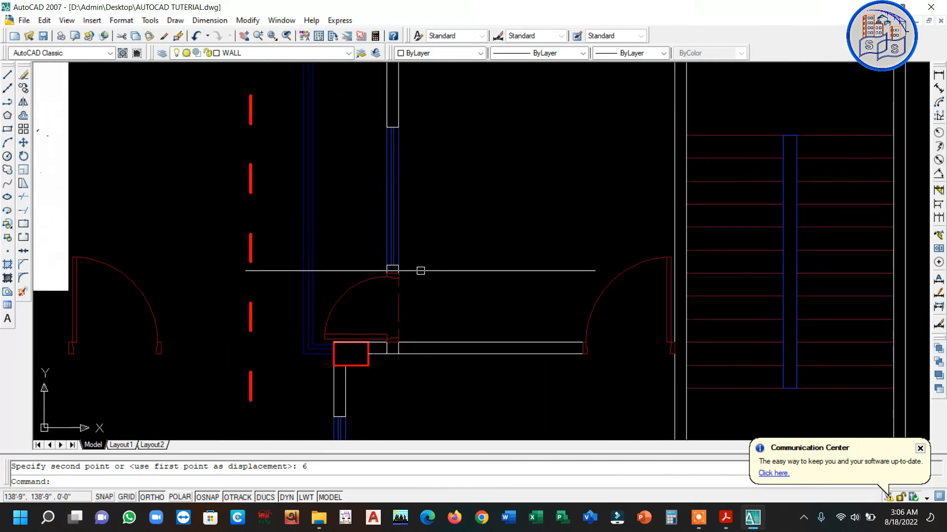
scroll(421, 271, "up", 2)
scroll(419, 268, "down", 3)
left_click(413, 264)
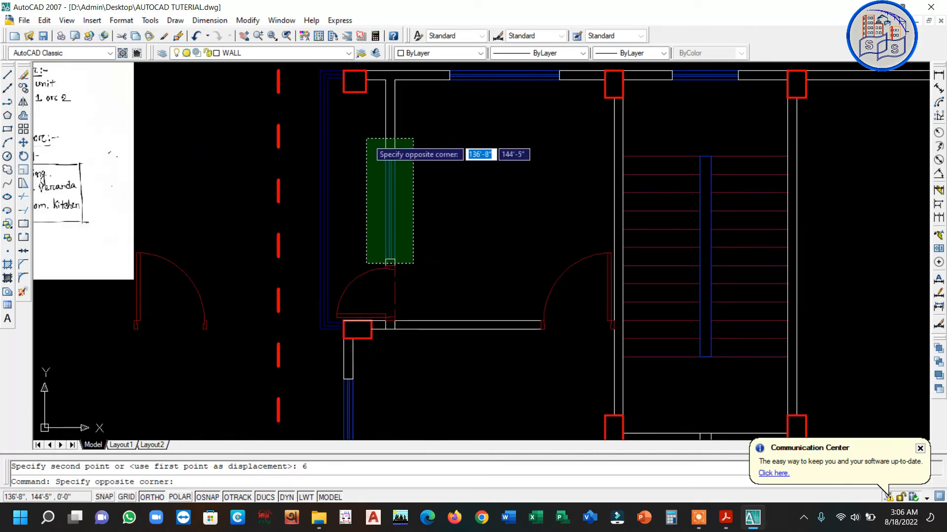
left_click(367, 139)
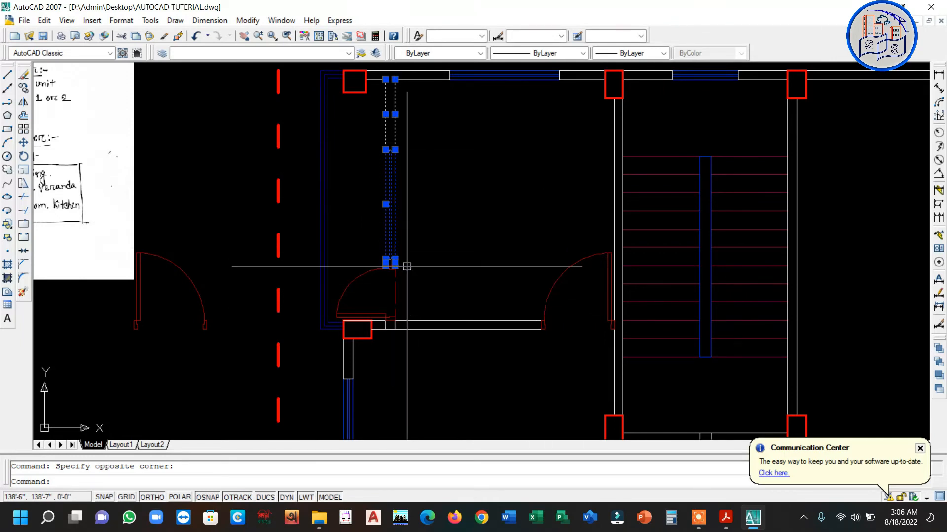
key("Escape")
left_click(364, 120)
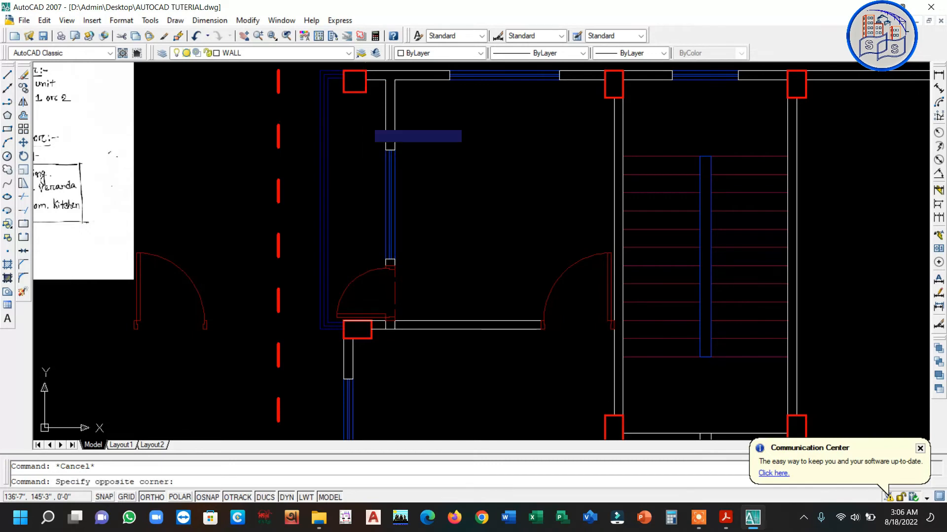
key("Escape")
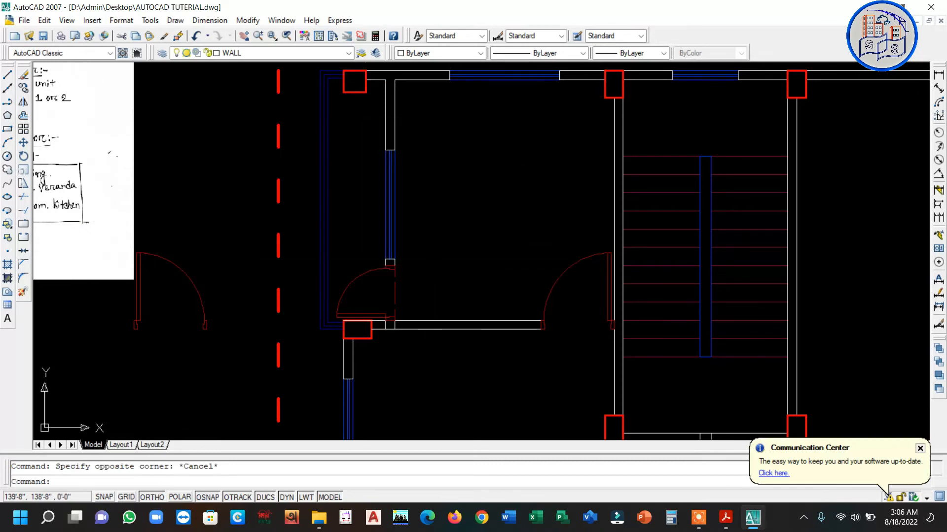
Stretch the upper balcony window and its adjoining wall ends 18 inches upward, away from the balcony door.
left_click(432, 263)
left_click(344, 128)
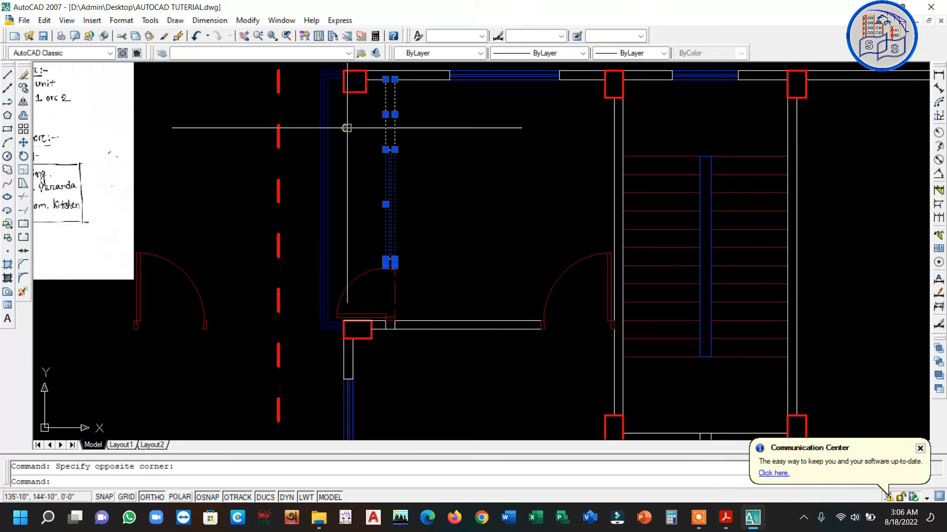
type("m")
key("Return")
scroll(392, 264, "up", 5)
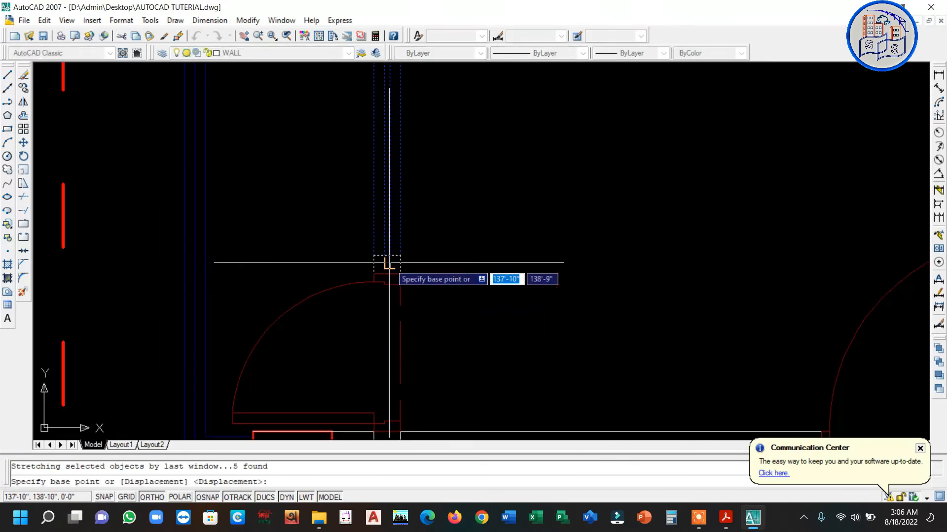
left_click(373, 259)
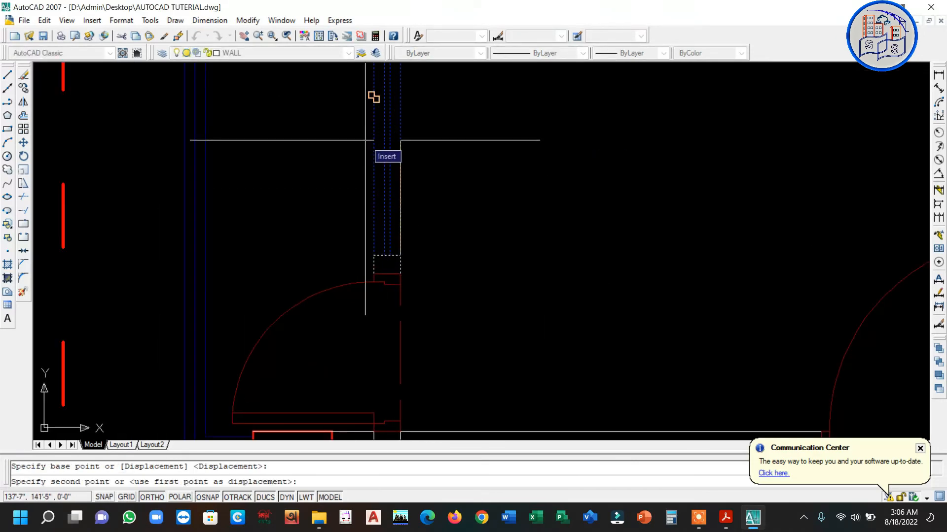
type("1")
key("Return")
scroll(359, 177, "down", 10)
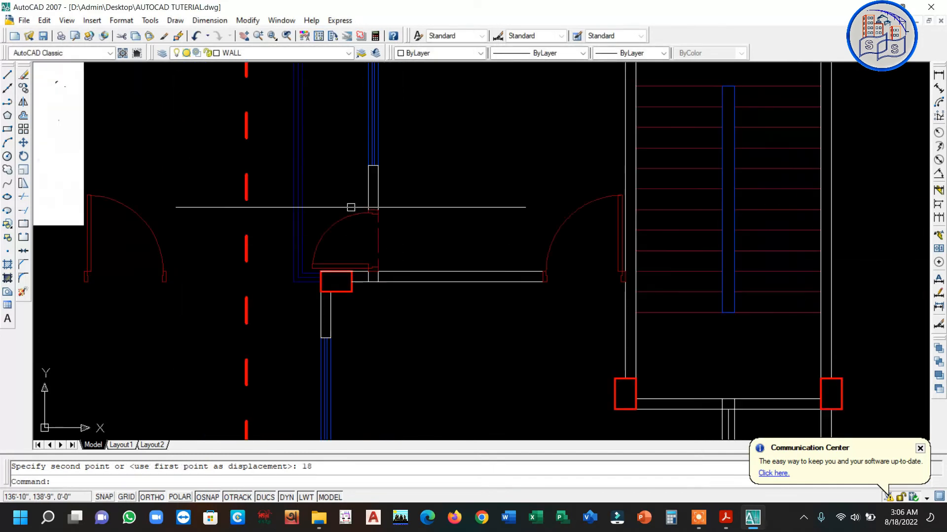
Examine the plan around the staircase and the small rooms for walls that still need a door.
scroll(348, 214, "up", 2)
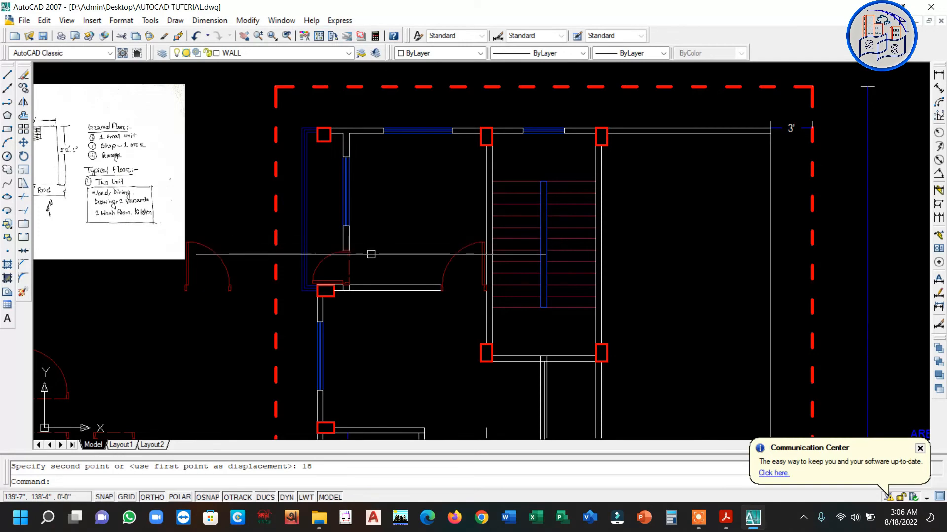
middle_click_drag(361, 258, 366, 190)
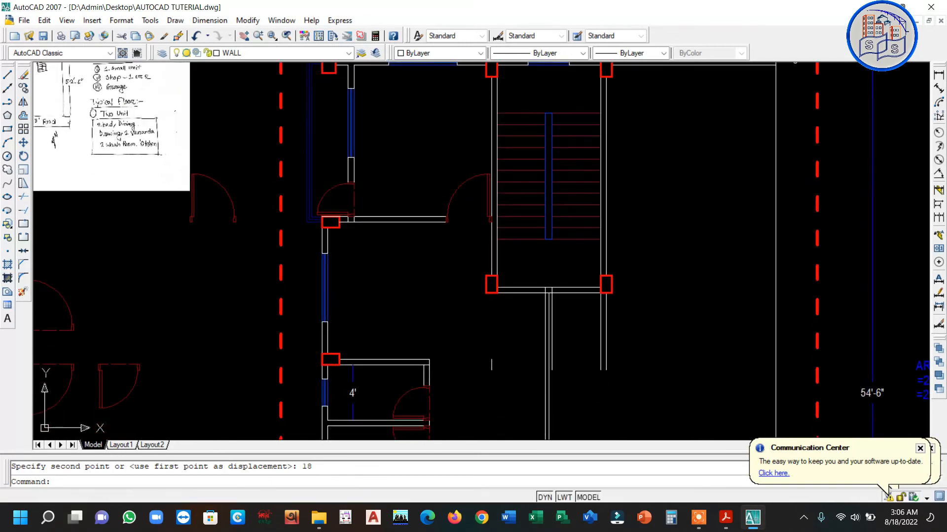
scroll(375, 190, "down", 3)
scroll(371, 212, "up", 2)
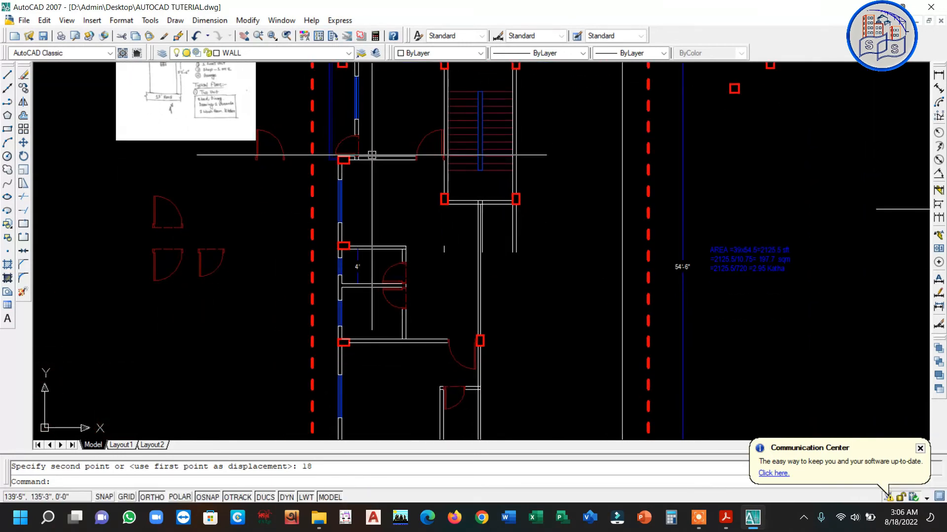
scroll(456, 206, "up", 3)
scroll(456, 206, "down", 2)
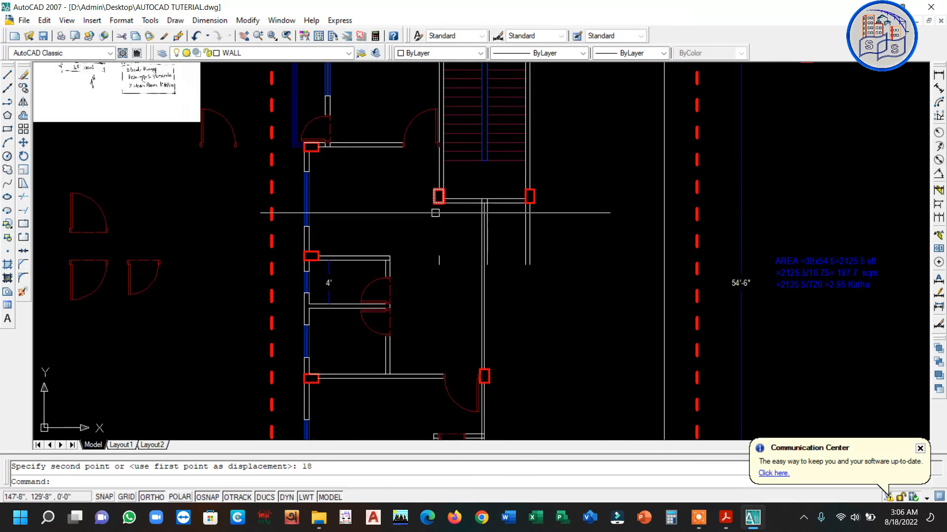
scroll(471, 200, "up", 1)
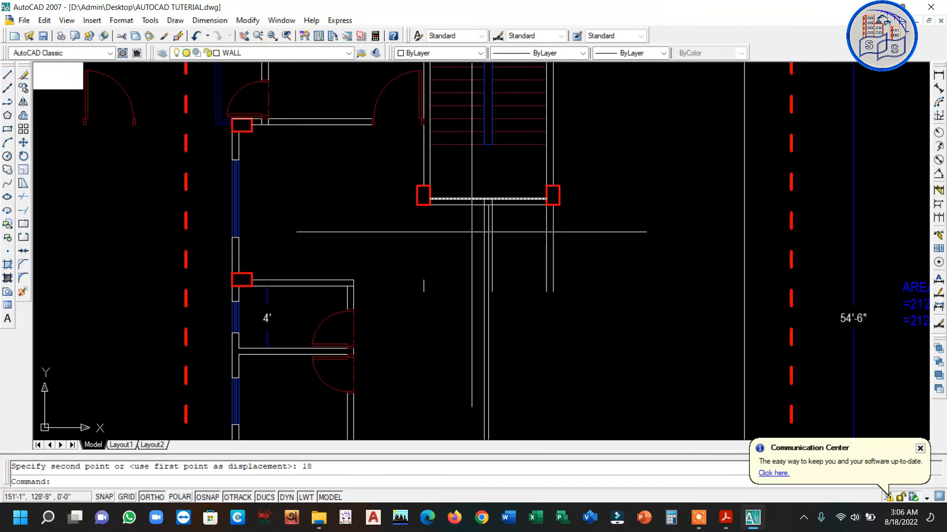
scroll(473, 229, "down", 2)
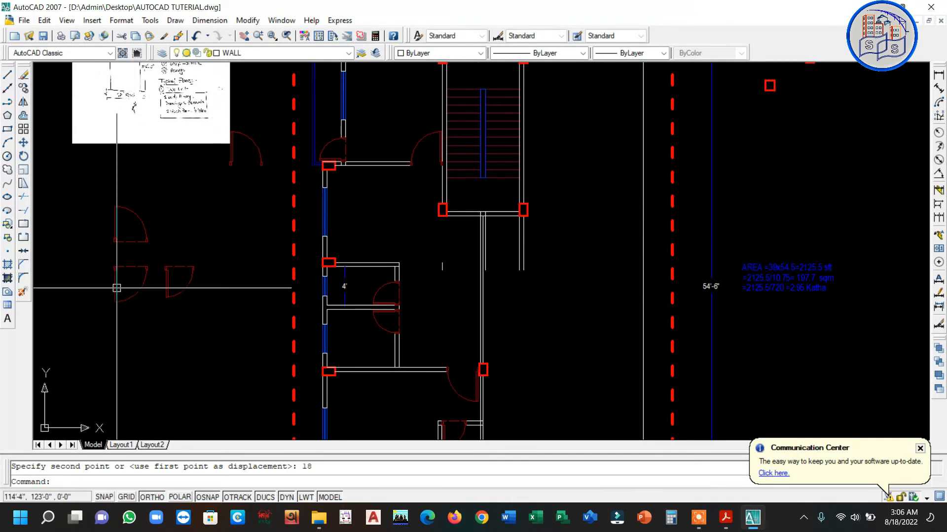
Move the larger downward-swinging spare door symbol by its corner onto the short wall stub below the staircase.
scroll(108, 276, "up", 3)
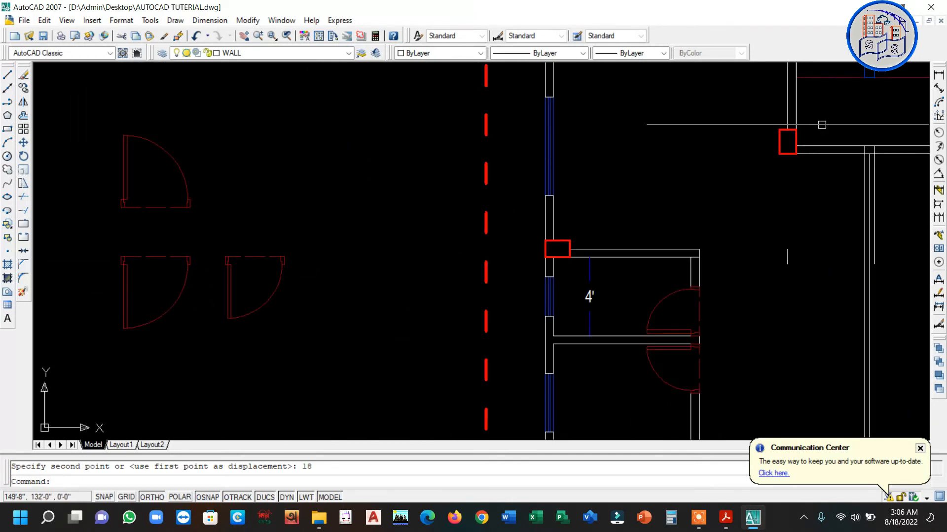
left_click(127, 290)
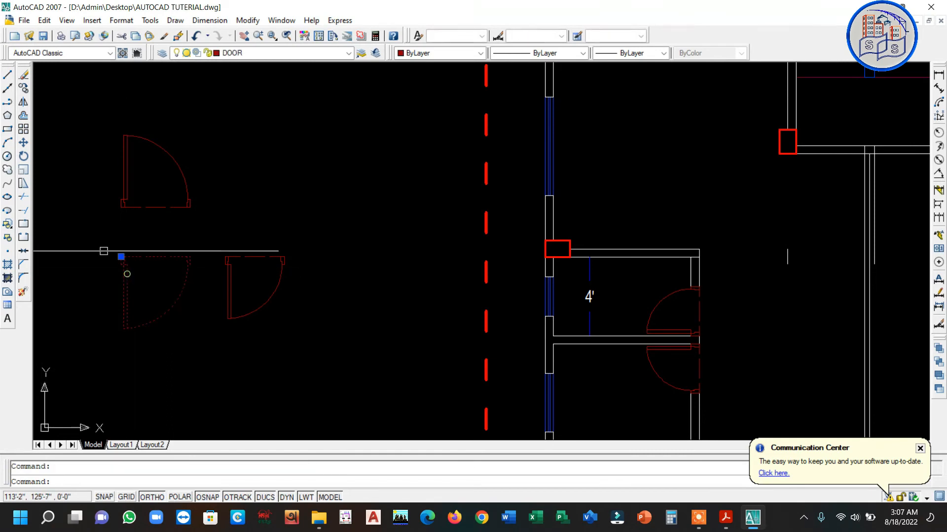
left_click(121, 257)
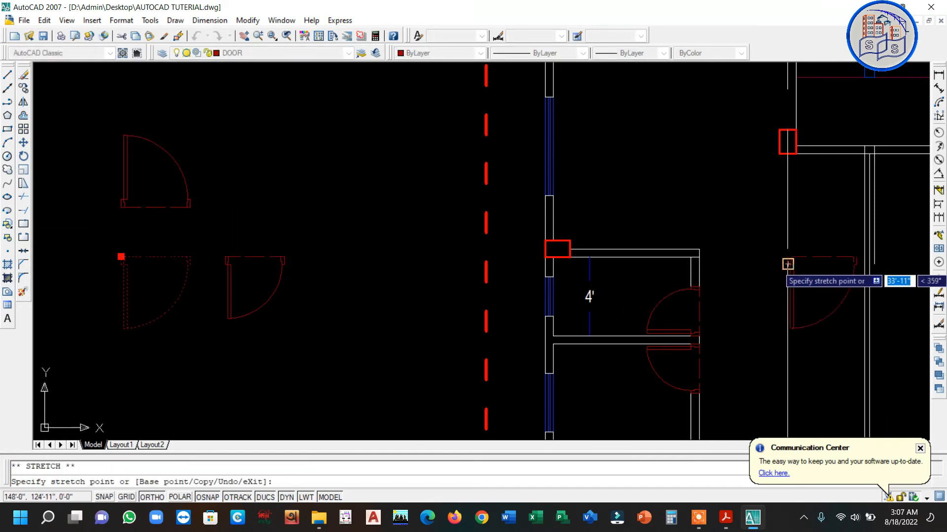
left_click(788, 257)
middle_click_drag(697, 317, 480, 287)
key("Escape")
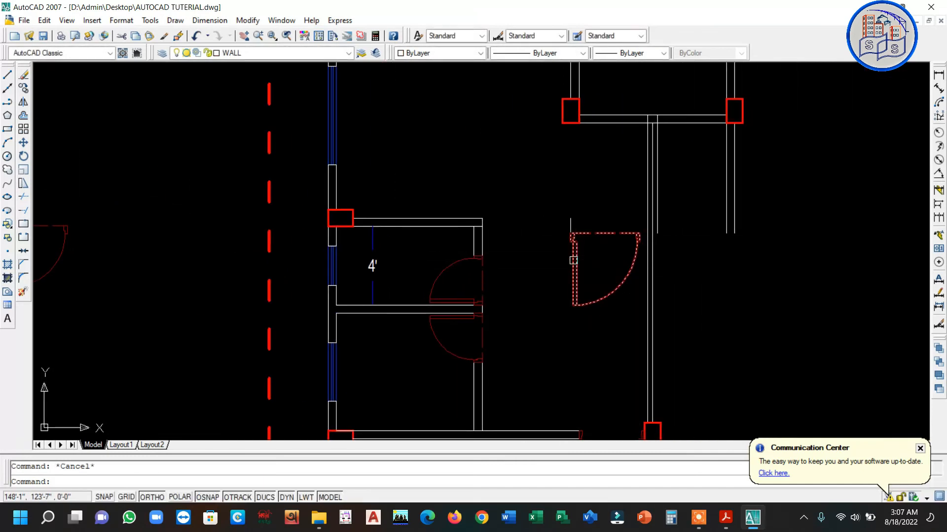
Mirror the door below the staircase about a vertical line on its hinge side, keeping the original.
left_click(572, 257)
type("mi")
key("Return")
left_click(564, 319)
left_click(554, 200)
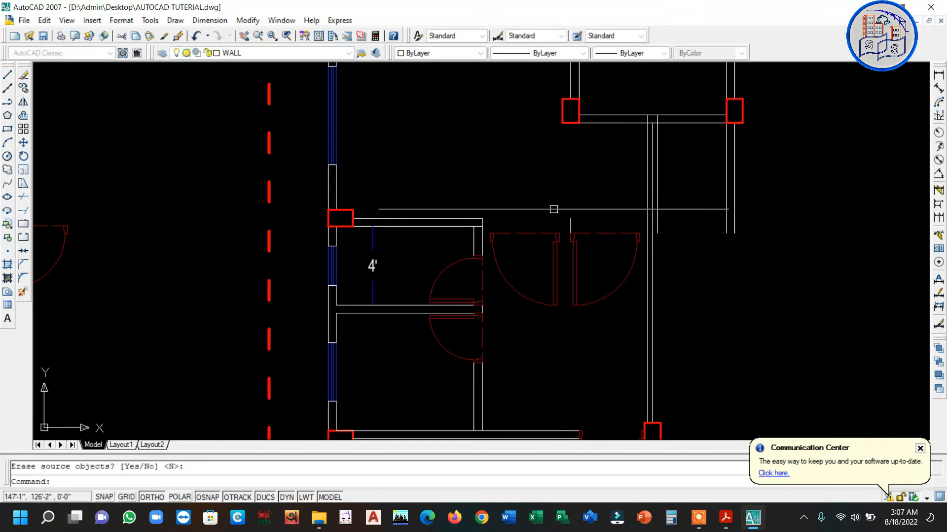
key("Return")
Move the mirrored door by its hinge-side corner onto the wall under the stairs, beside the left column, and delete the unmirrored door.
left_click(559, 233)
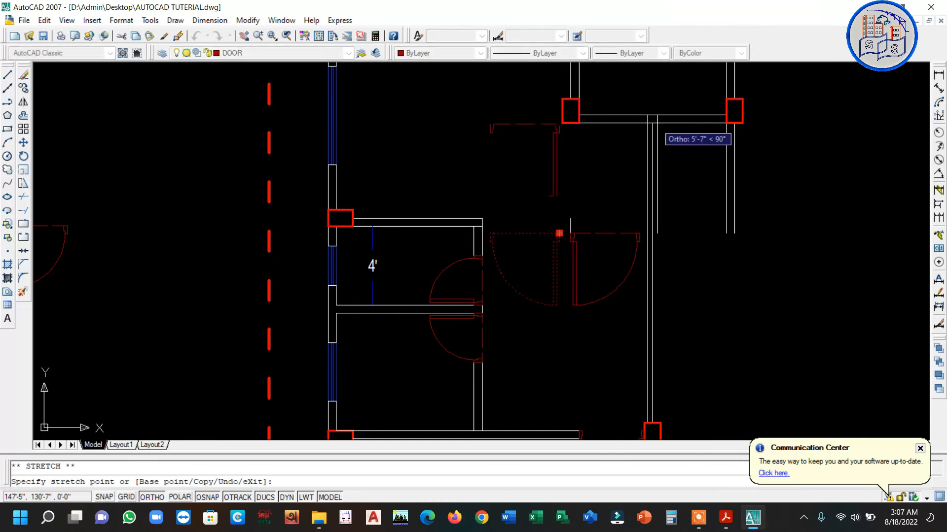
scroll(616, 231, "up", 5)
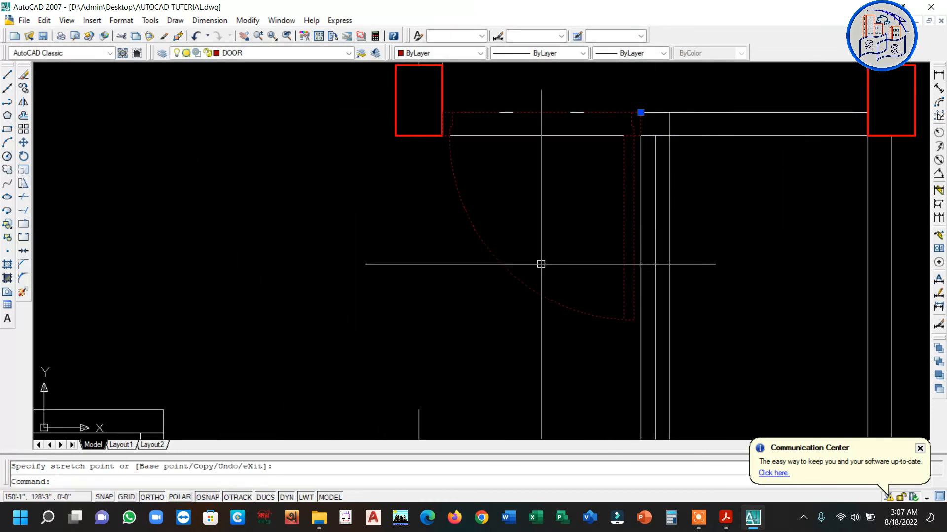
scroll(541, 264, "down", 4)
left_click(528, 338)
key("Delete")
Shorten both wall lines under the stairs from the left column to the door's hinge side, clearing the door opening.
scroll(537, 194, "up", 5)
left_click(521, 240)
left_click(540, 241)
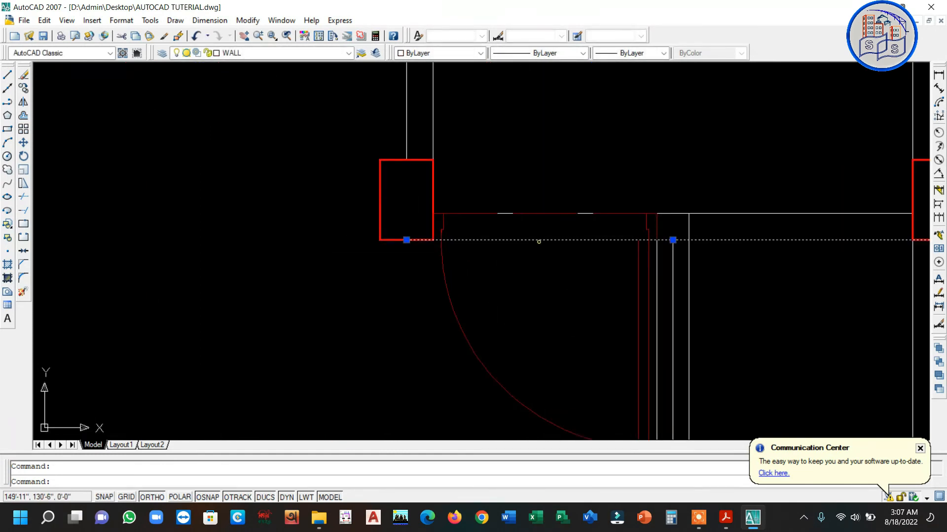
left_click(406, 240)
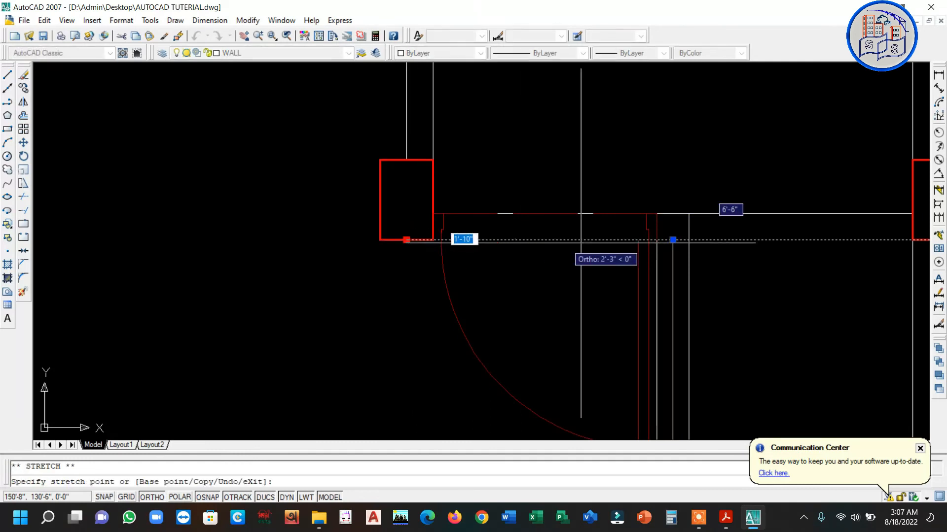
left_click(657, 240)
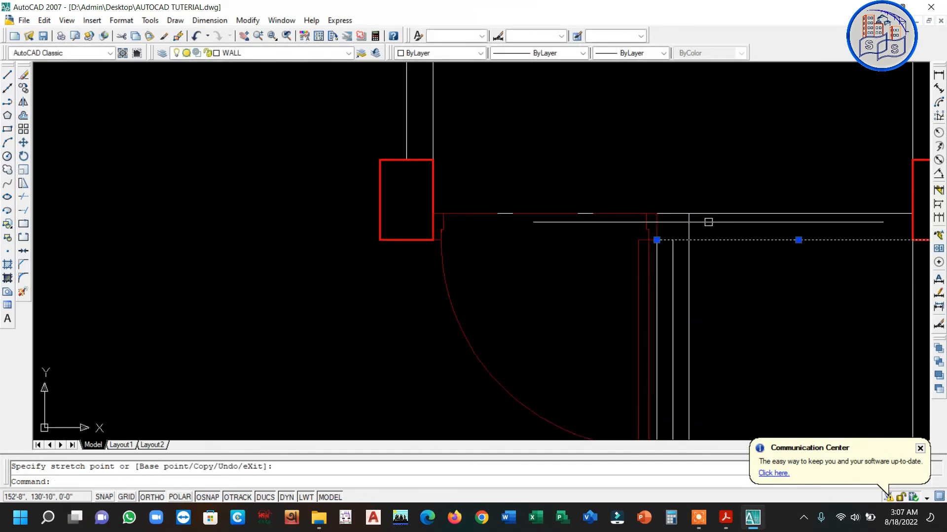
left_click(730, 214)
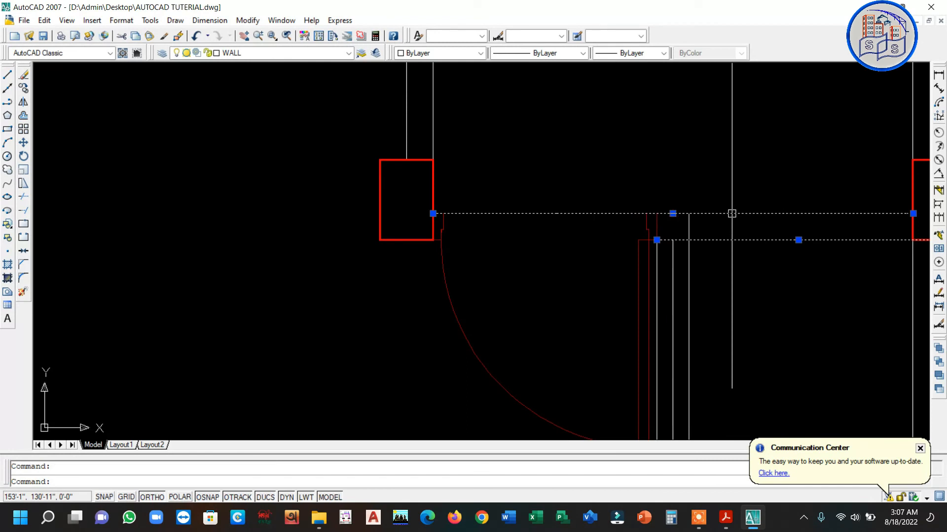
left_click(433, 213)
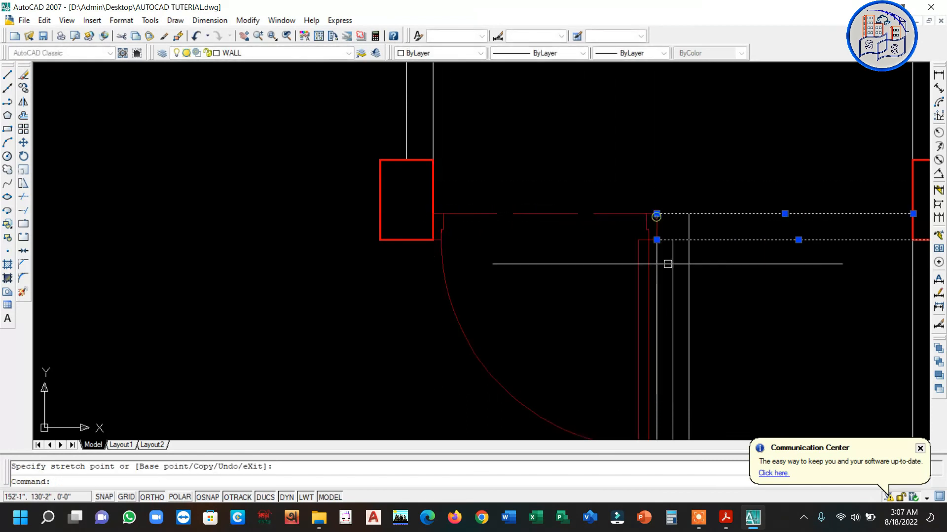
key("Escape")
scroll(725, 235, "down", 2)
middle_click_drag(725, 236, 619, 223)
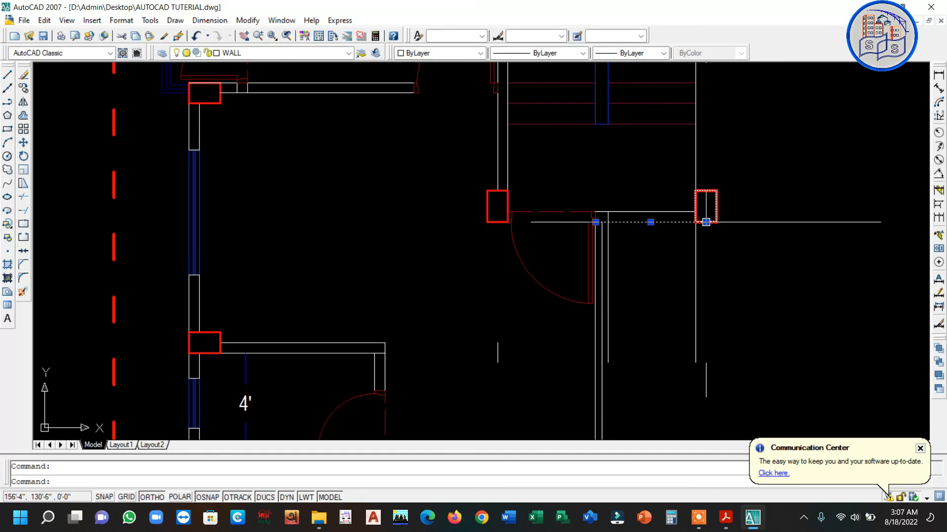
left_click(706, 222)
key("Escape")
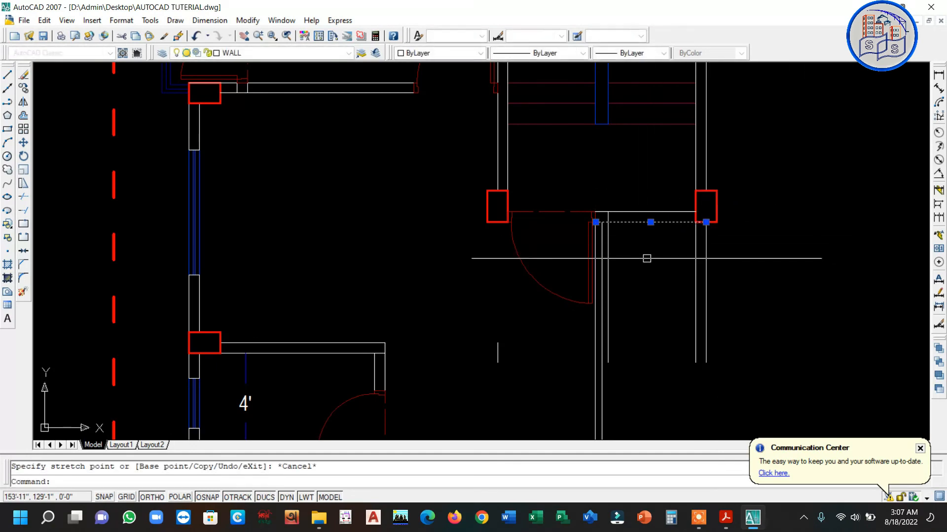
scroll(545, 276, "down", 4)
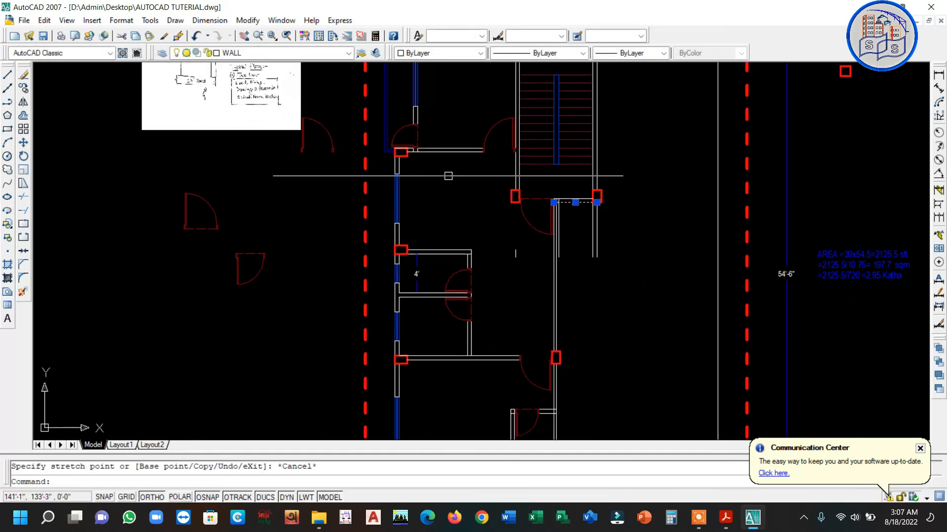
scroll(460, 252, "down", 2)
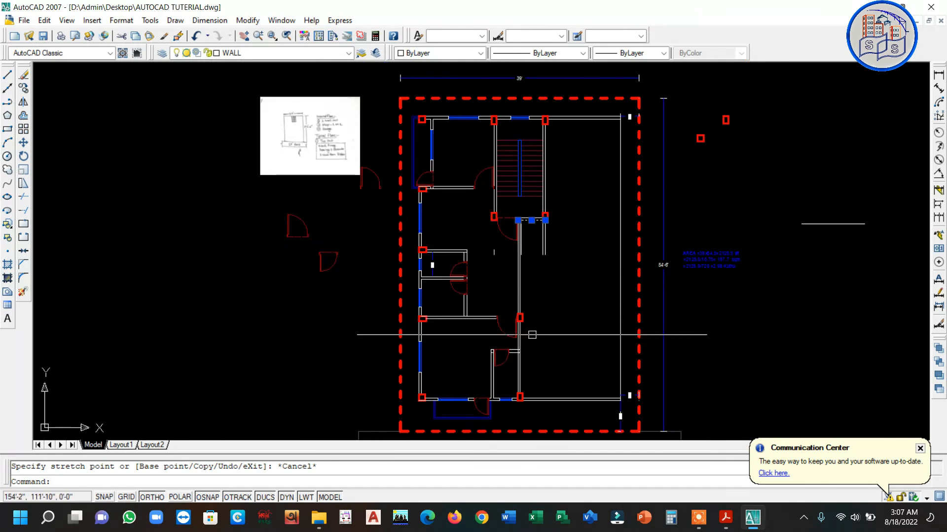
Switch to the standard room size PDF in Adobe Acrobat and review the window and door sizes for bedroom, kitchen, toilet and veranda.
left_click(726, 518)
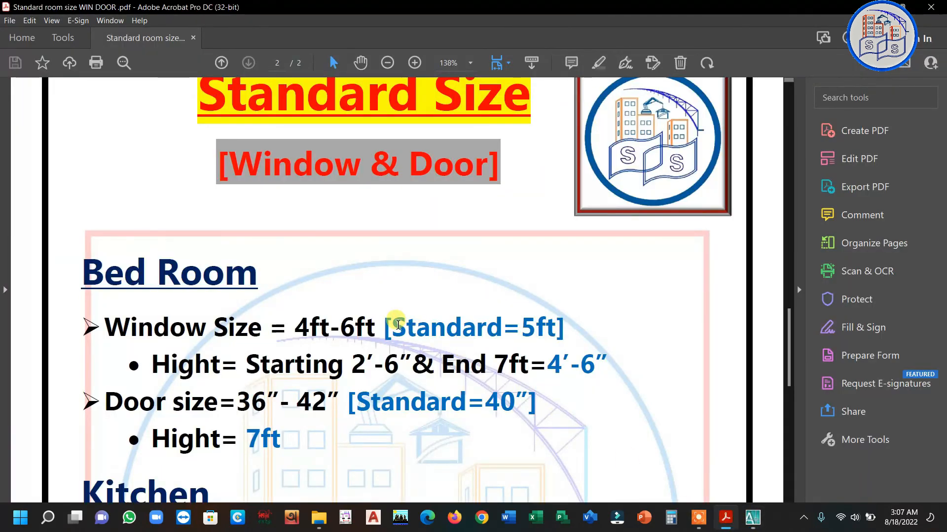
scroll(399, 324, "down", 5)
scroll(390, 321, "down", 2)
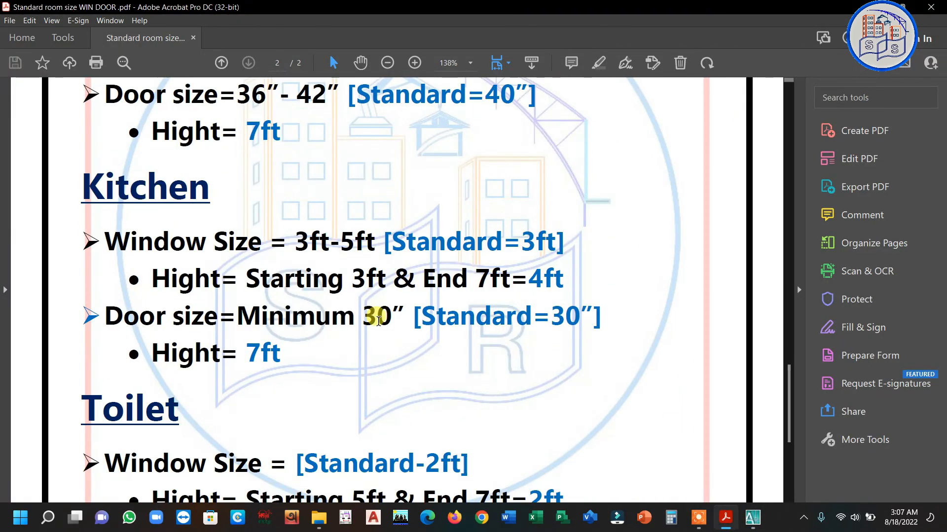
scroll(446, 358, "down", 4)
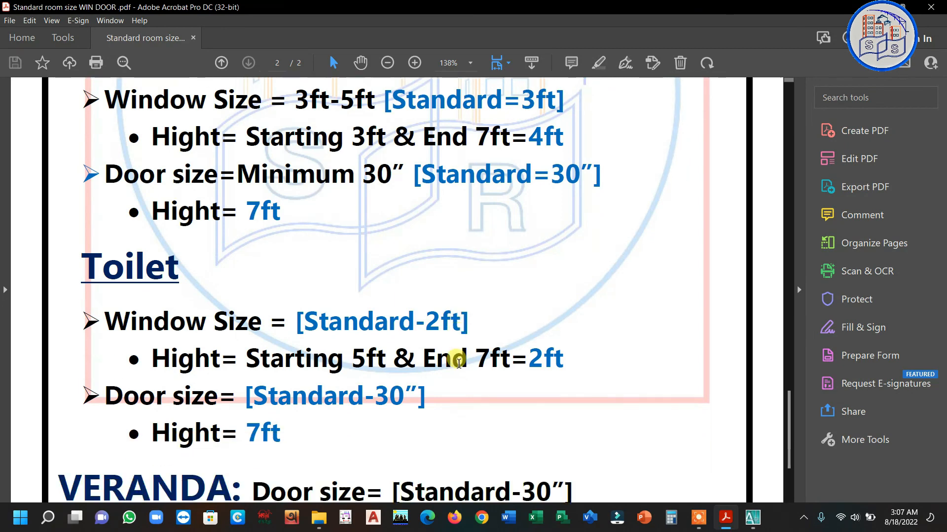
scroll(452, 382, "up", 5)
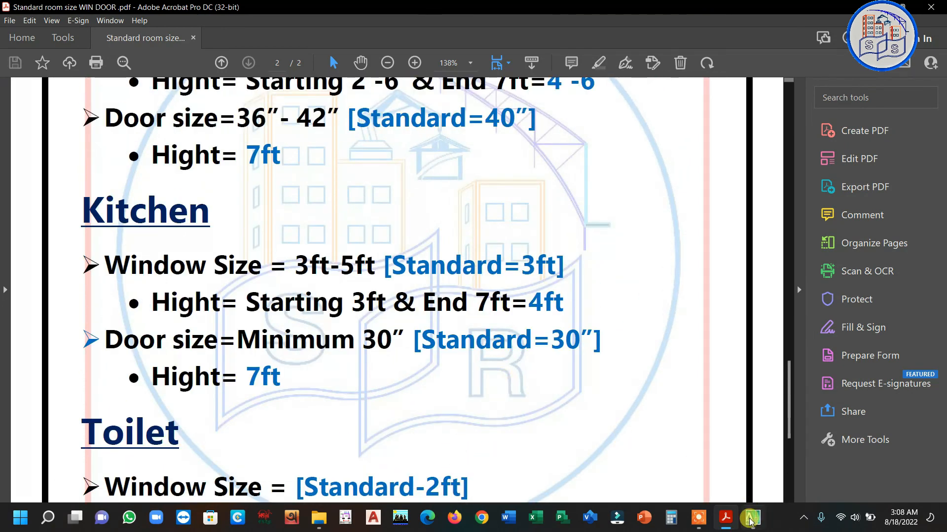
Switch back to the AutoCAD drawing and examine the door and window placement across the whole floor plan.
left_click(752, 519)
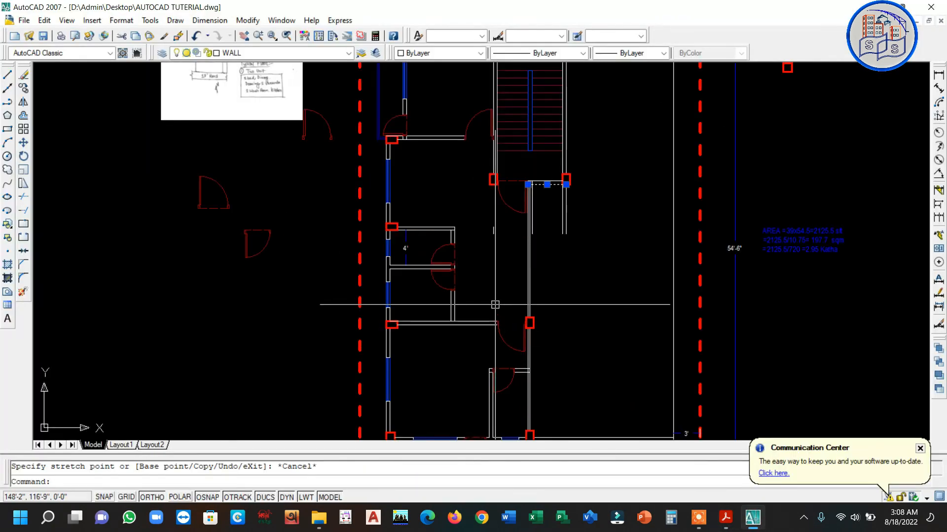
middle_click_drag(428, 207, 419, 262)
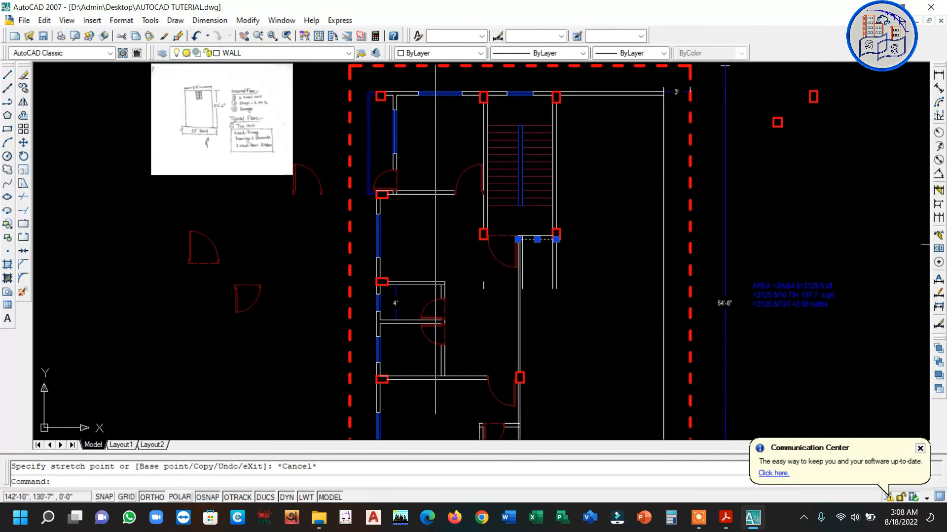
middle_click_drag(480, 304, 473, 262)
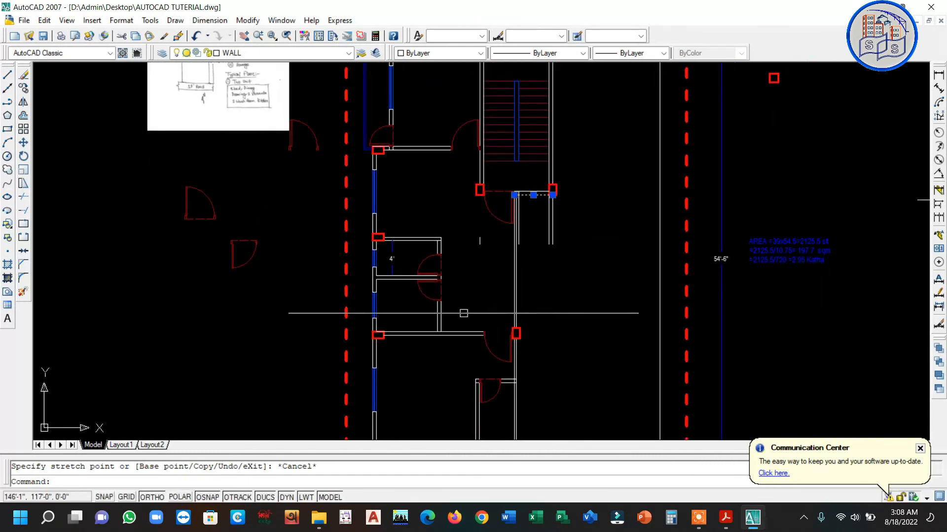
scroll(460, 313, "down", 3)
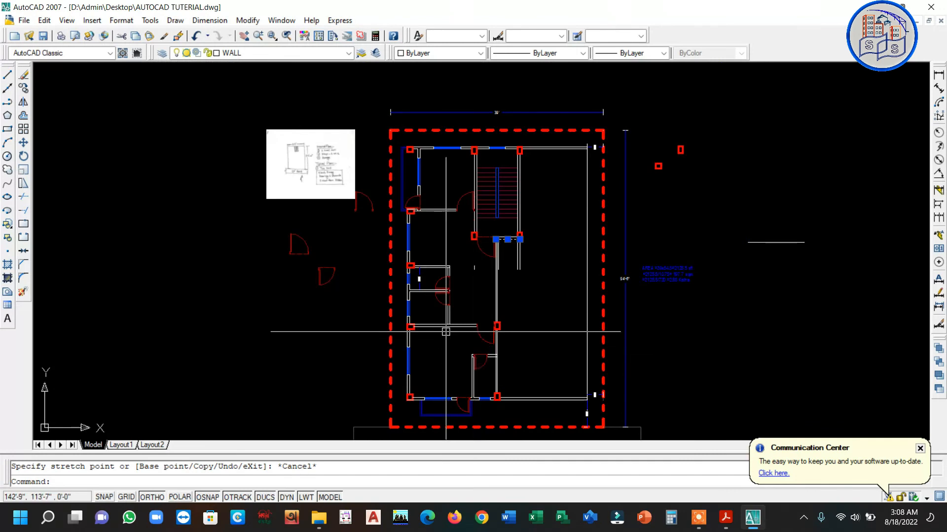